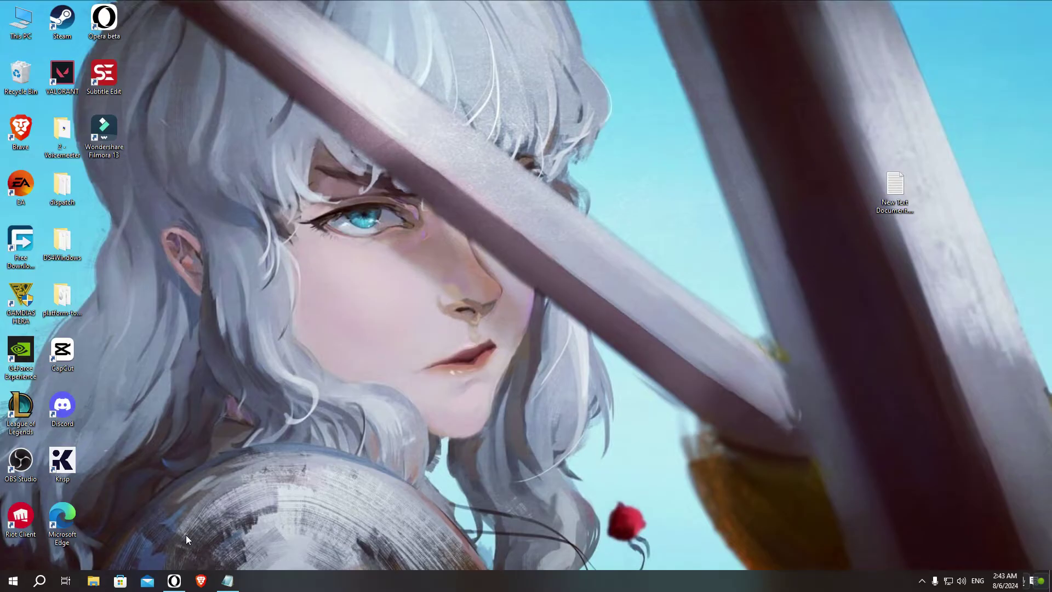
Step: Return to the GitHub hidusbf.zip page in Opera and download the raw zip file
click(174, 580)
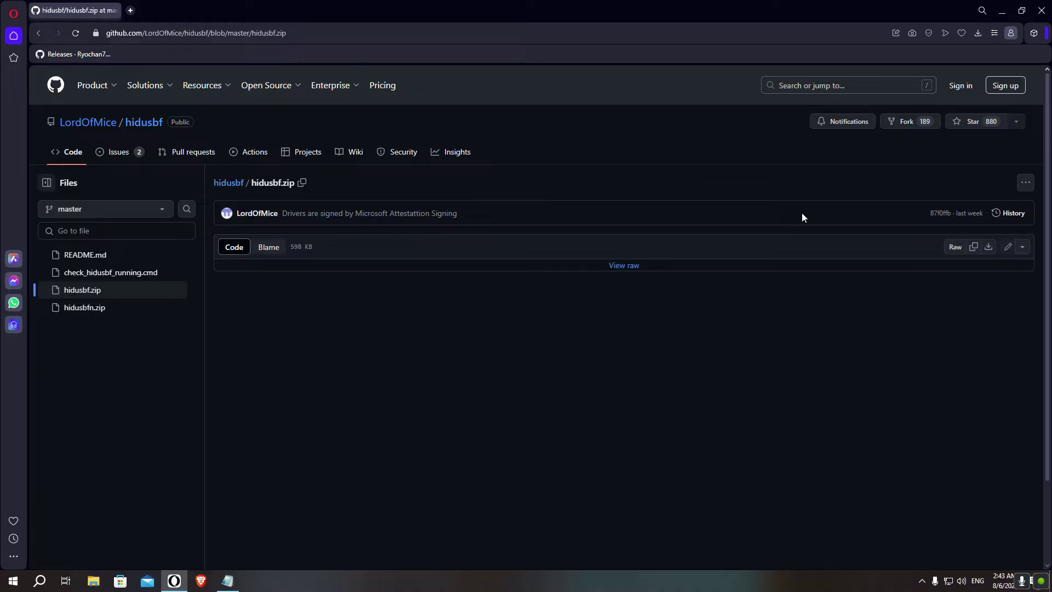
click(989, 248)
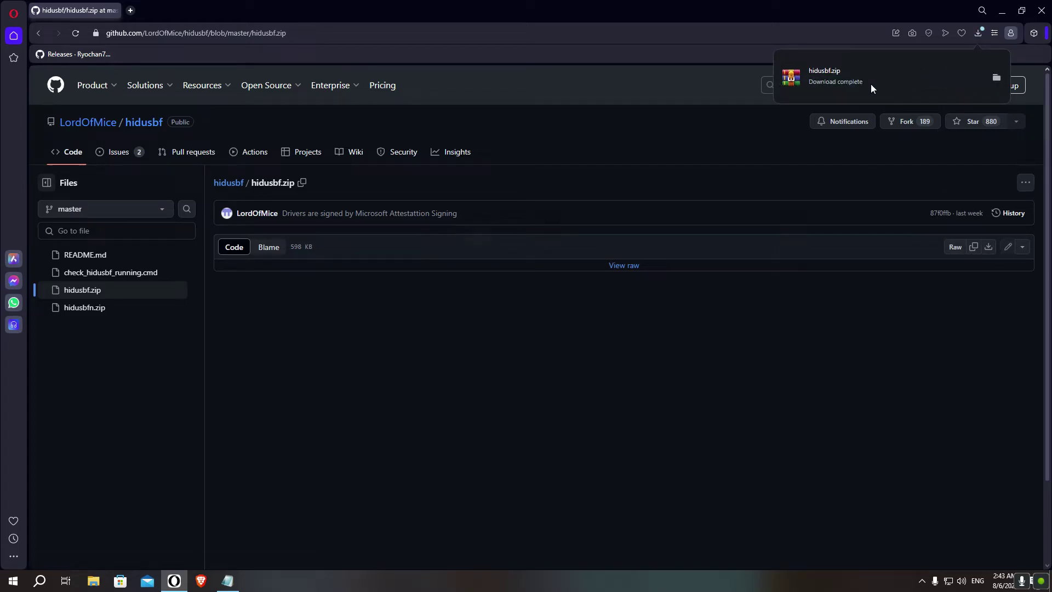
Step: Open hidusbf.zip in WinRAR, copy its DRIVER folder to the desktop, and close WinRAR
click(875, 80)
click(998, 11)
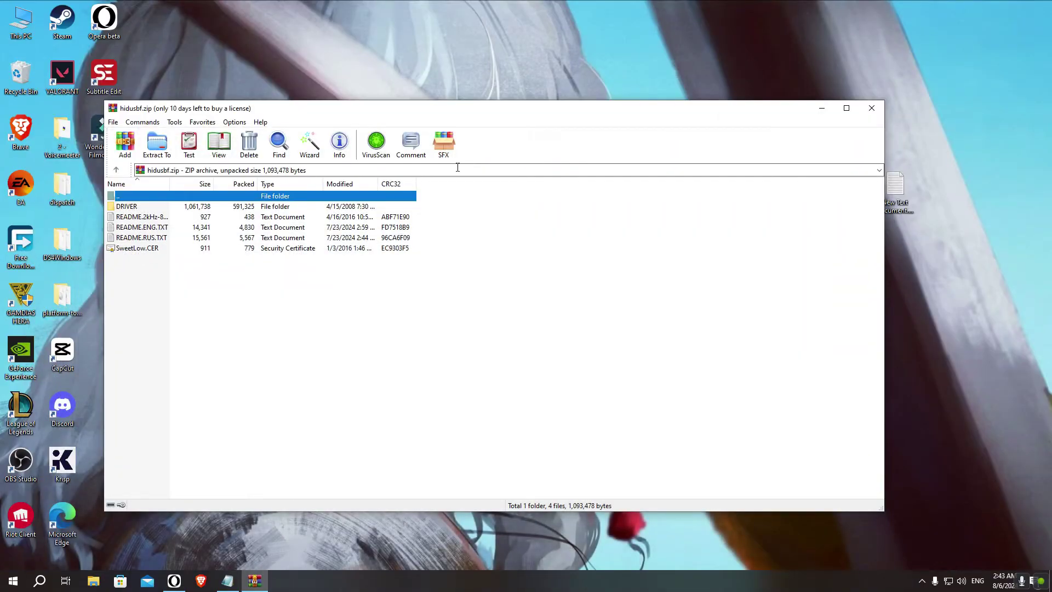
drag(145, 206, 377, 62)
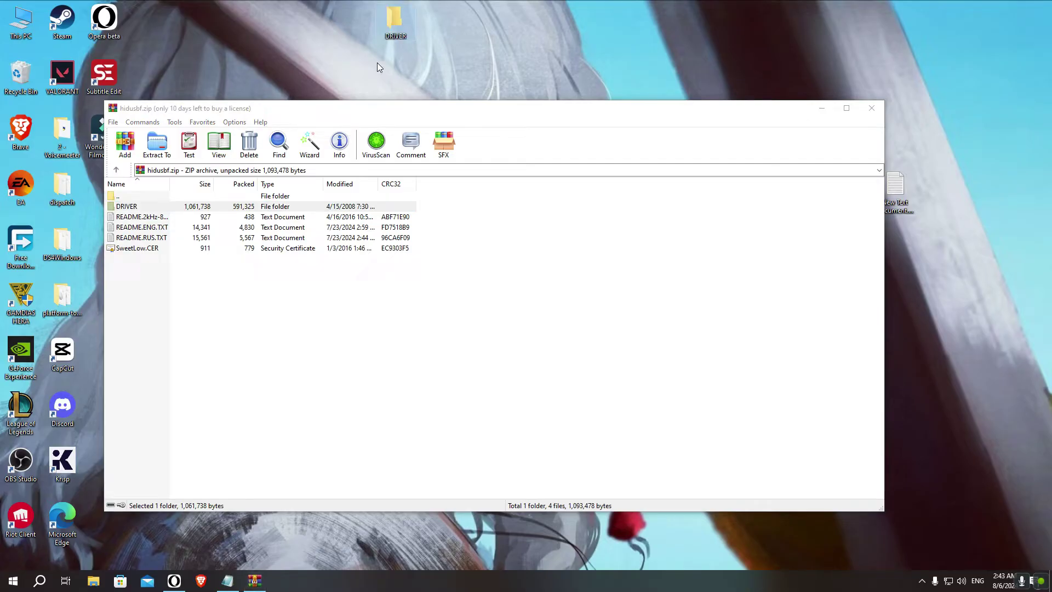
click(871, 108)
Step: Move the DRIVER folder lower on the desktop and clear the selection
drag(408, 33, 454, 145)
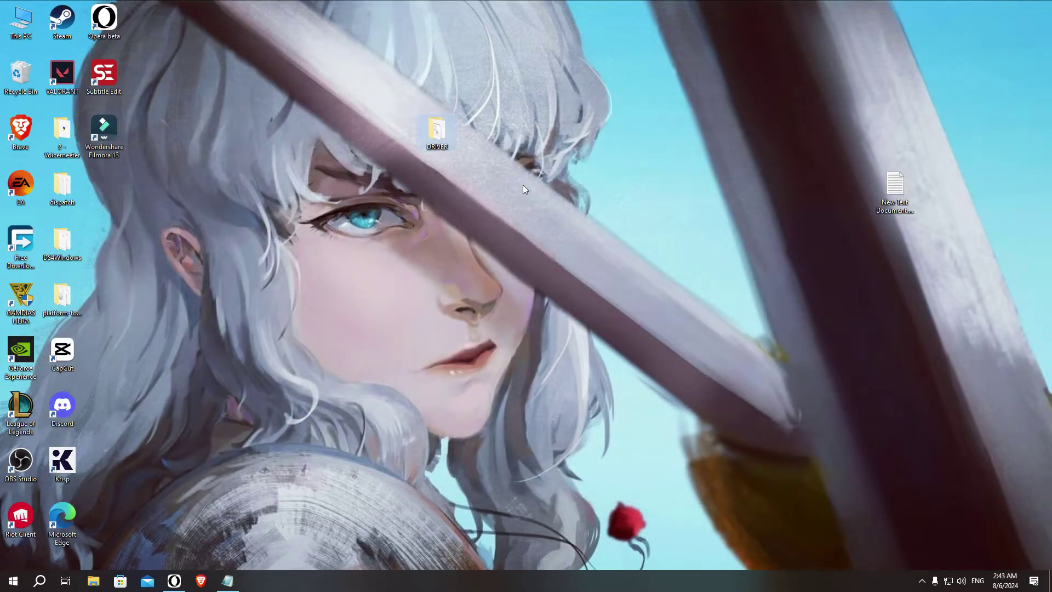
mouse_move(176, 585)
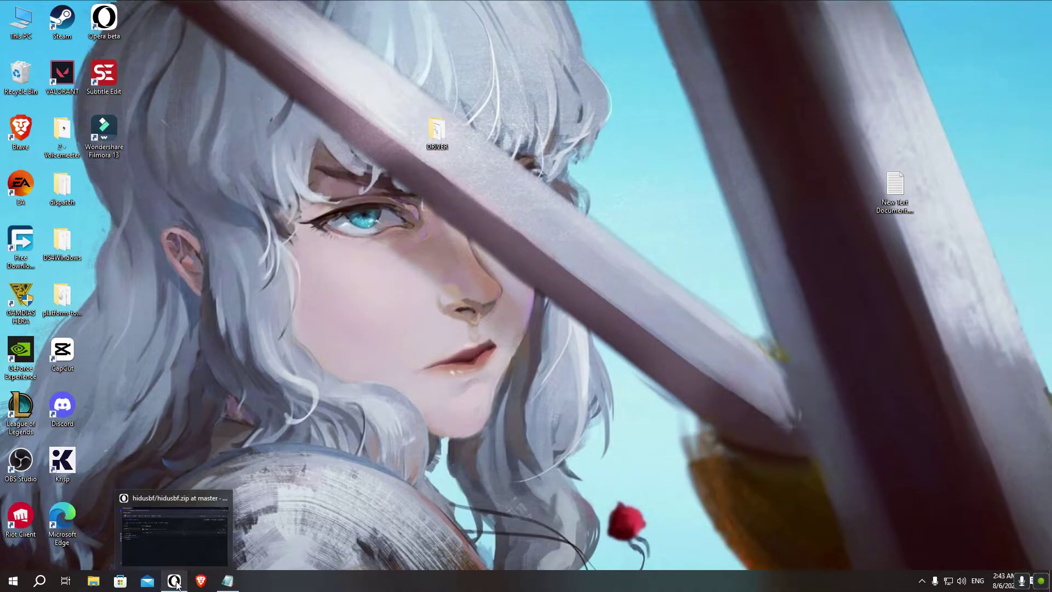
drag(509, 186, 437, 142)
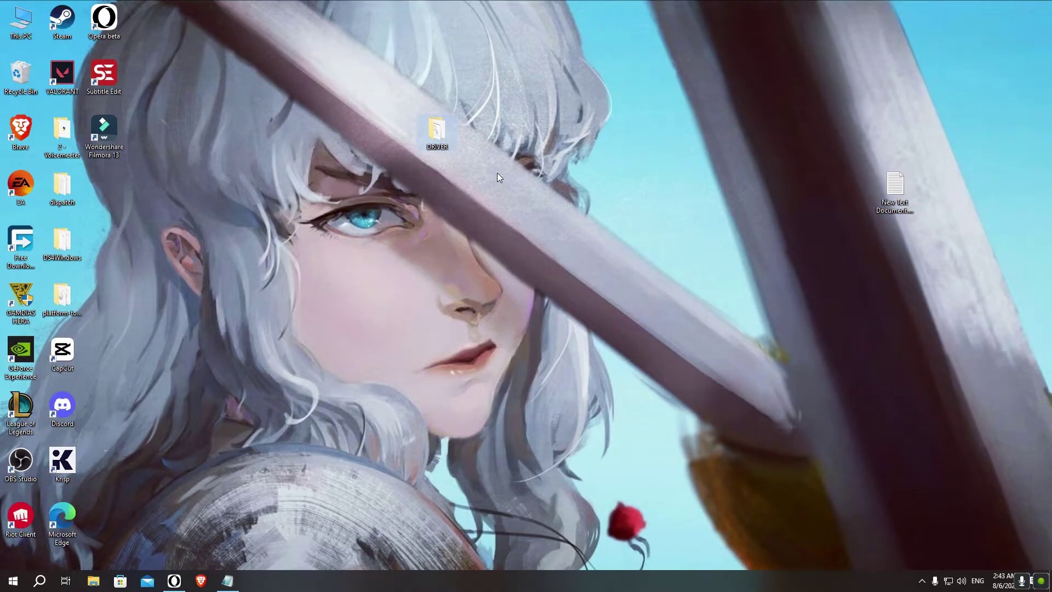
click(480, 163)
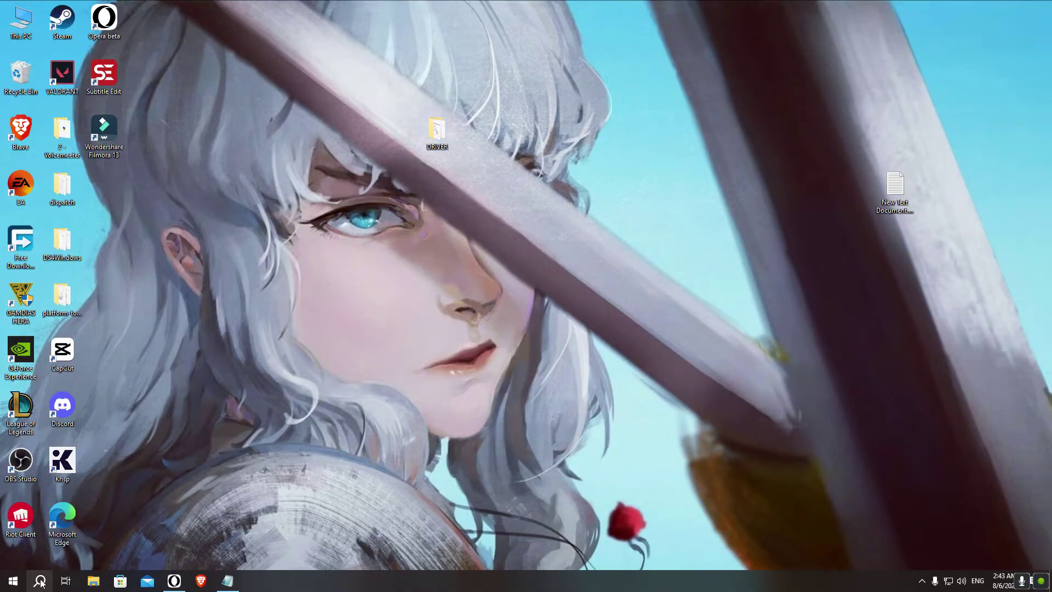
key(super+s)
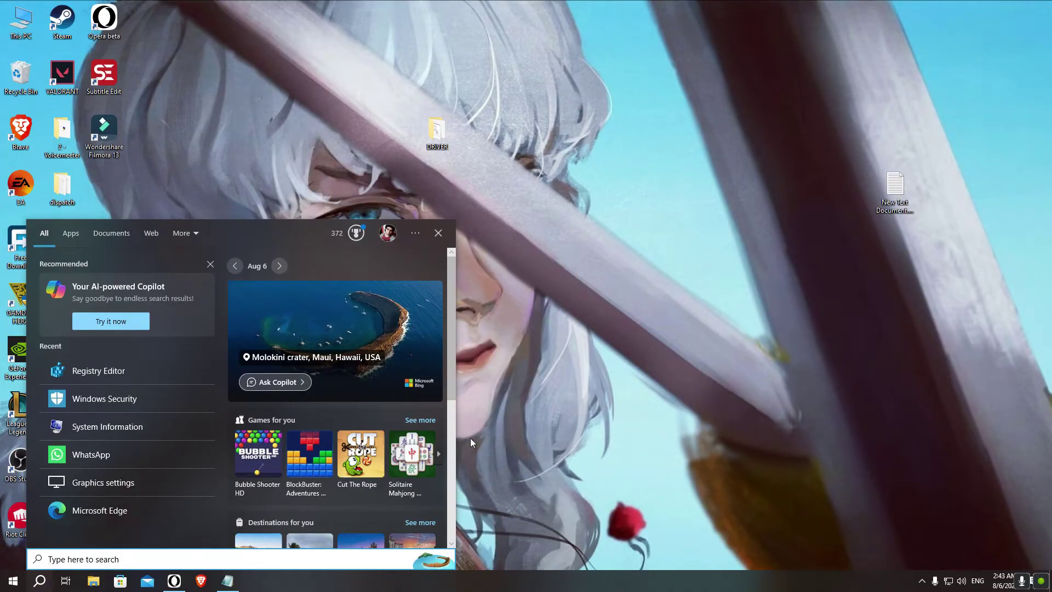
text(s)
key(BackSpace)
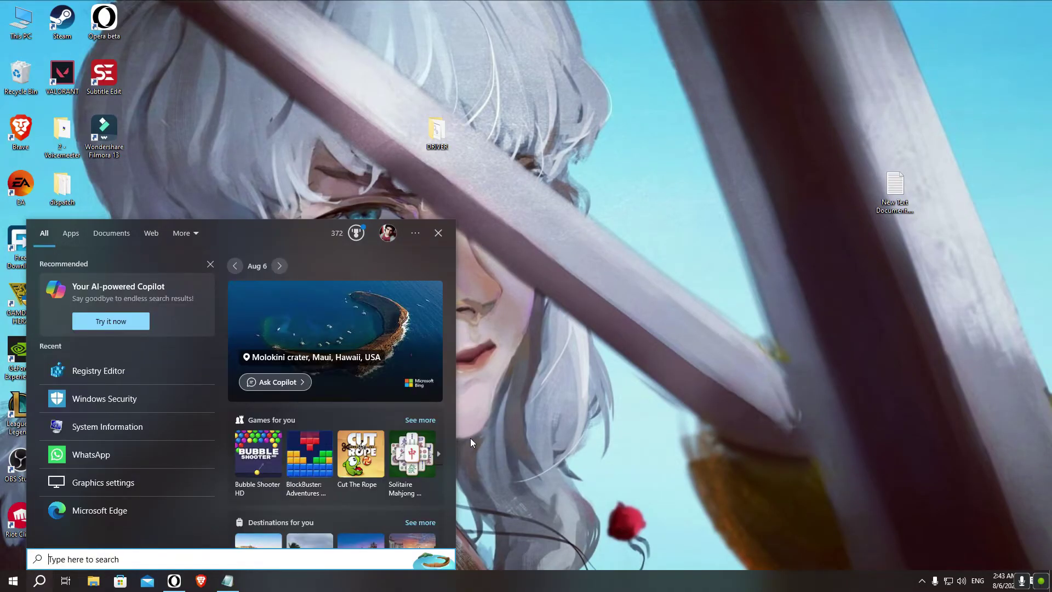
text(system)
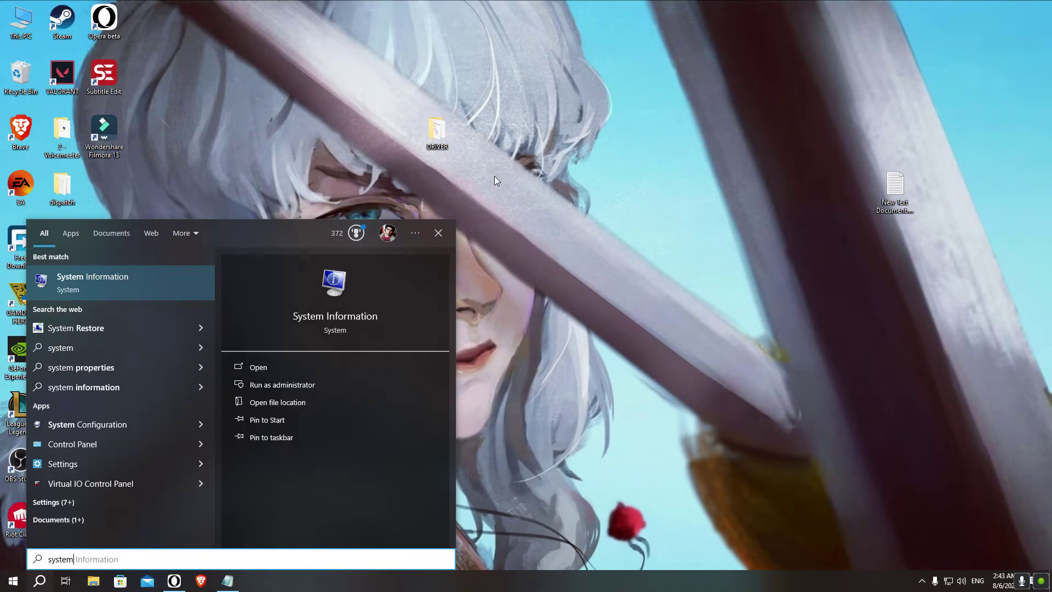
click(124, 273)
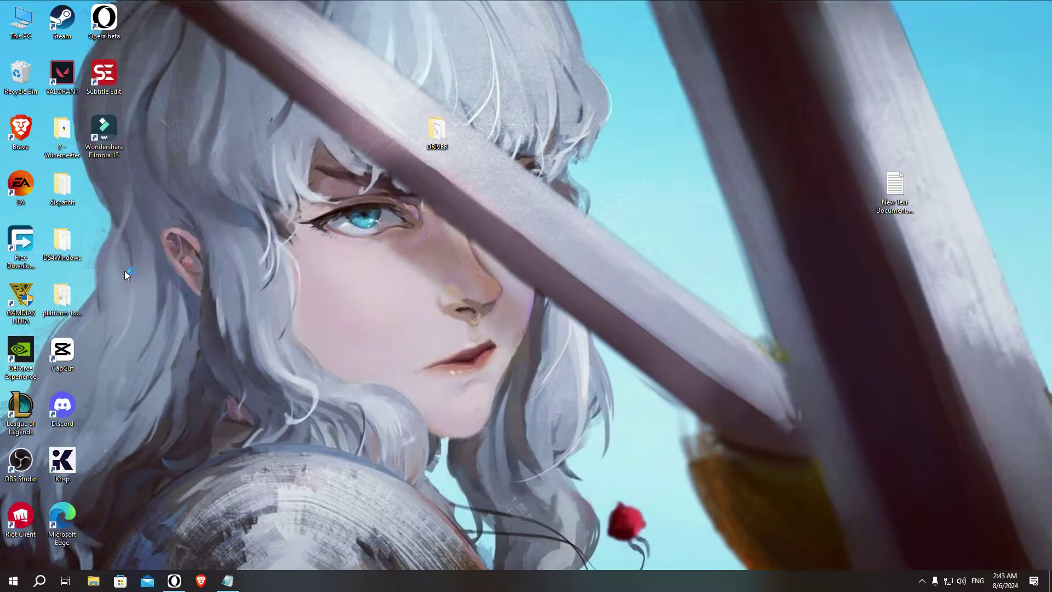
click(453, 286)
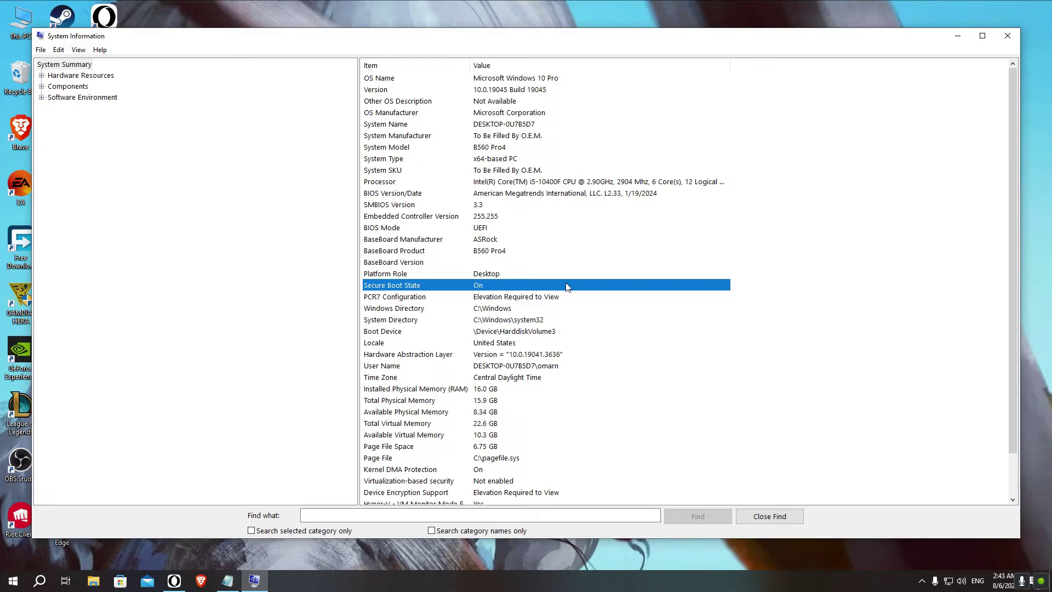
click(1007, 36)
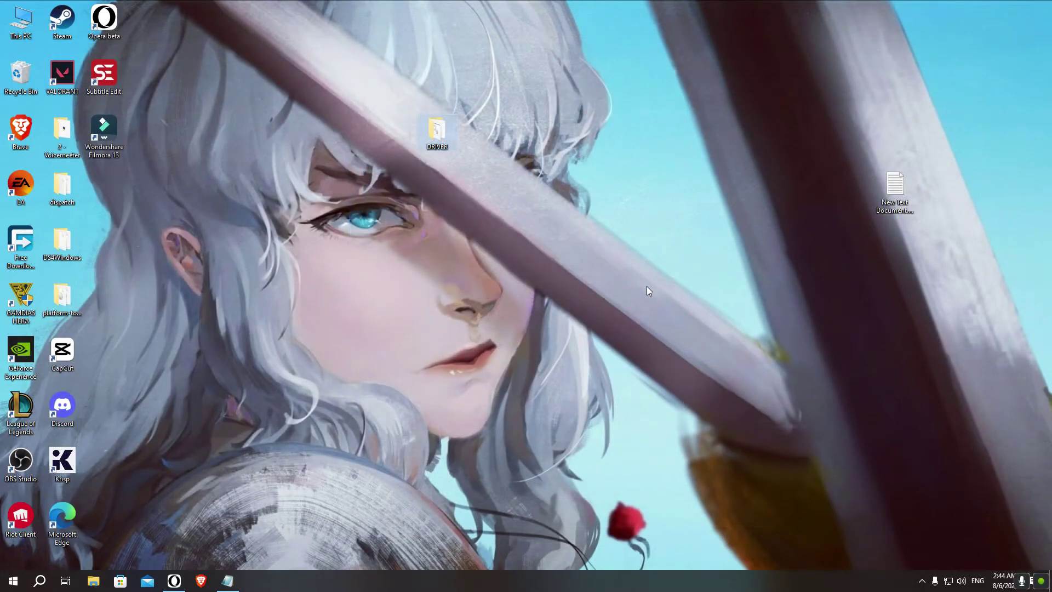
click(921, 580)
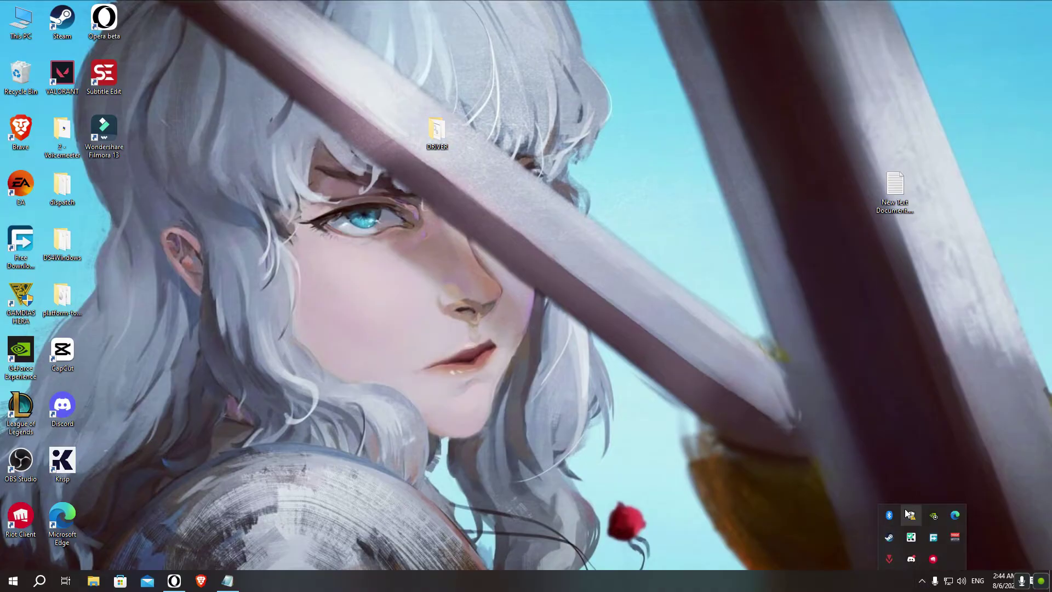
click(921, 584)
click(922, 583)
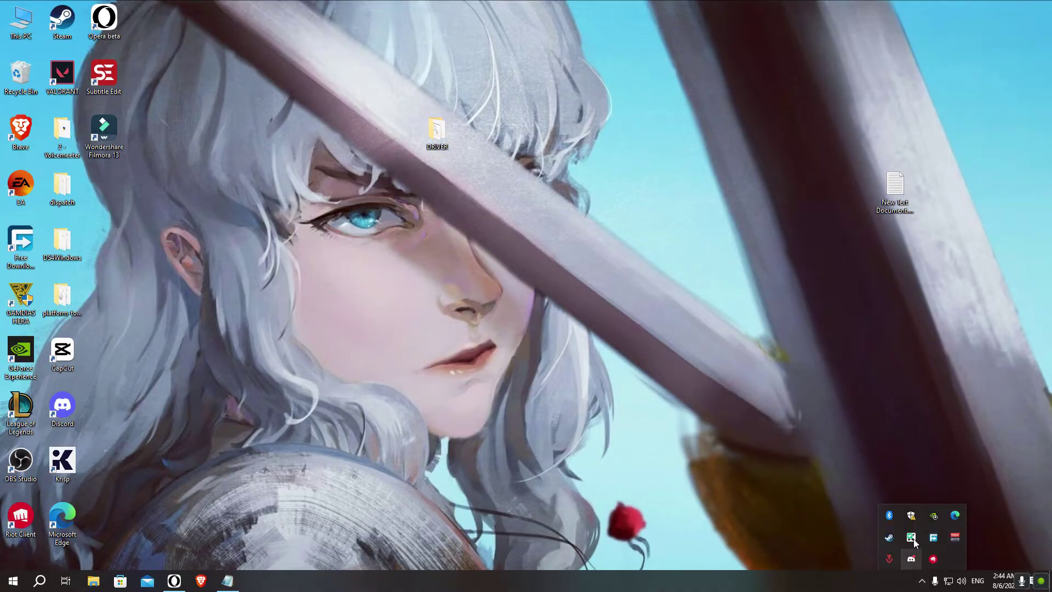
click(911, 516)
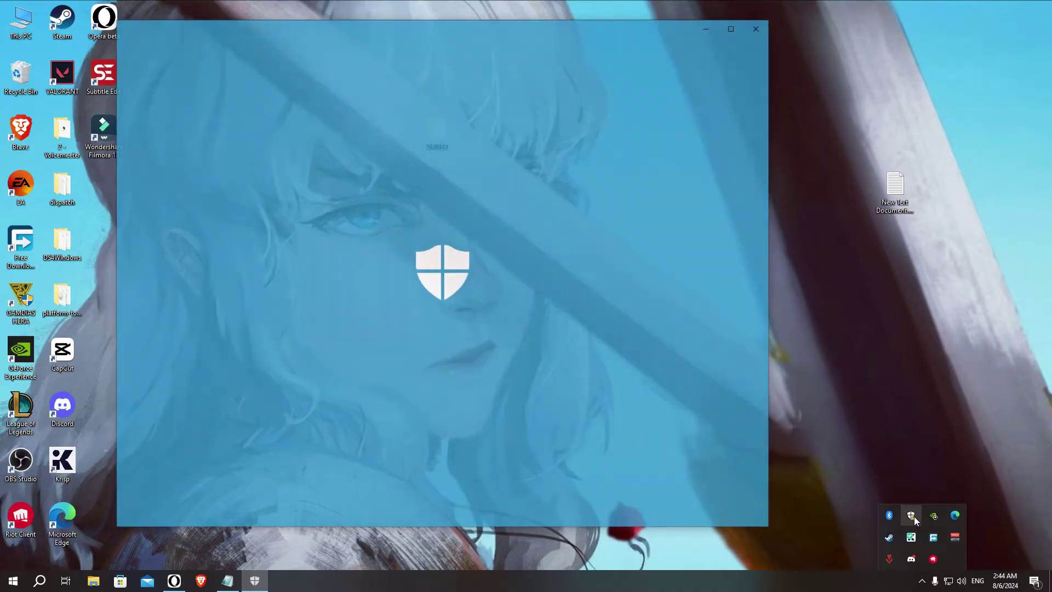
click(759, 25)
click(40, 582)
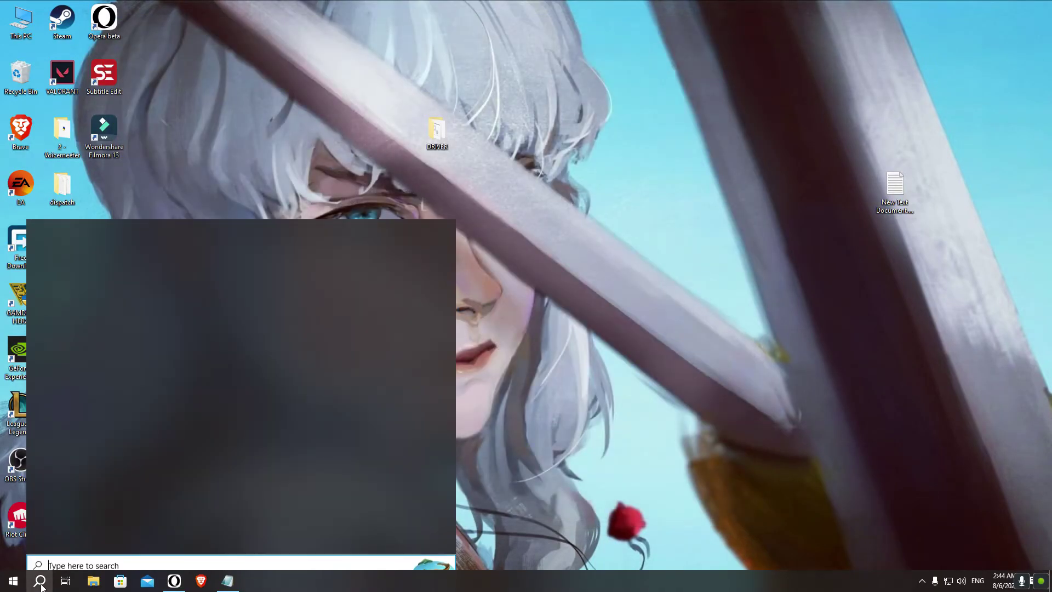
text(windows se)
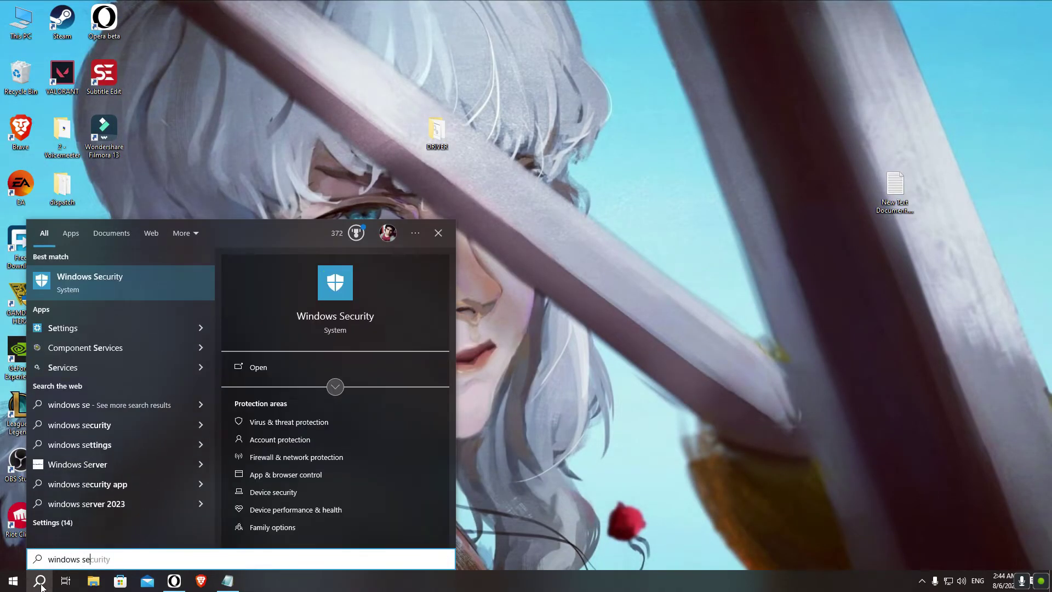
key(Return)
click(575, 430)
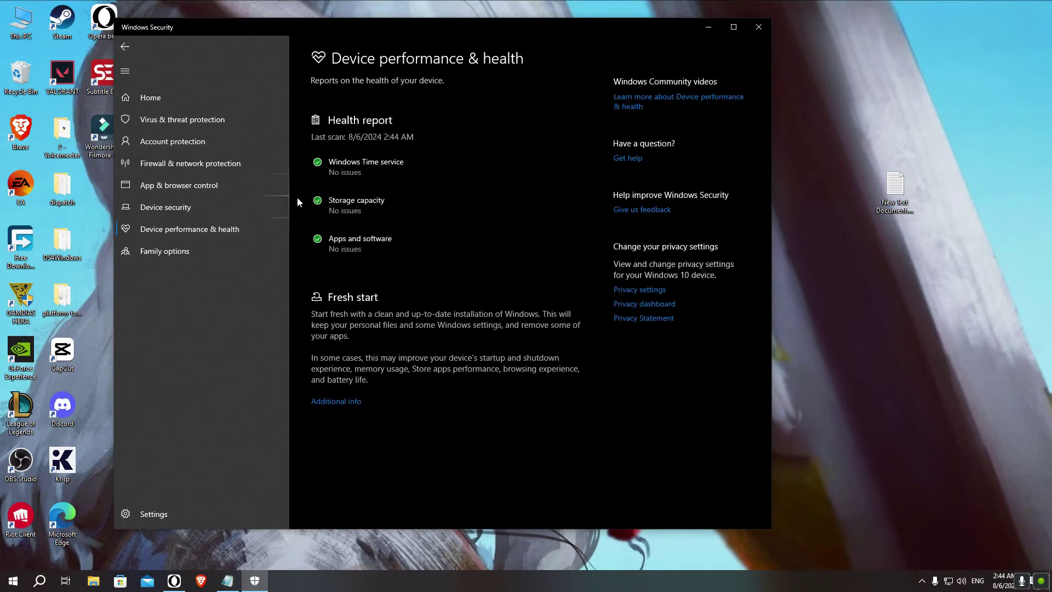
click(125, 47)
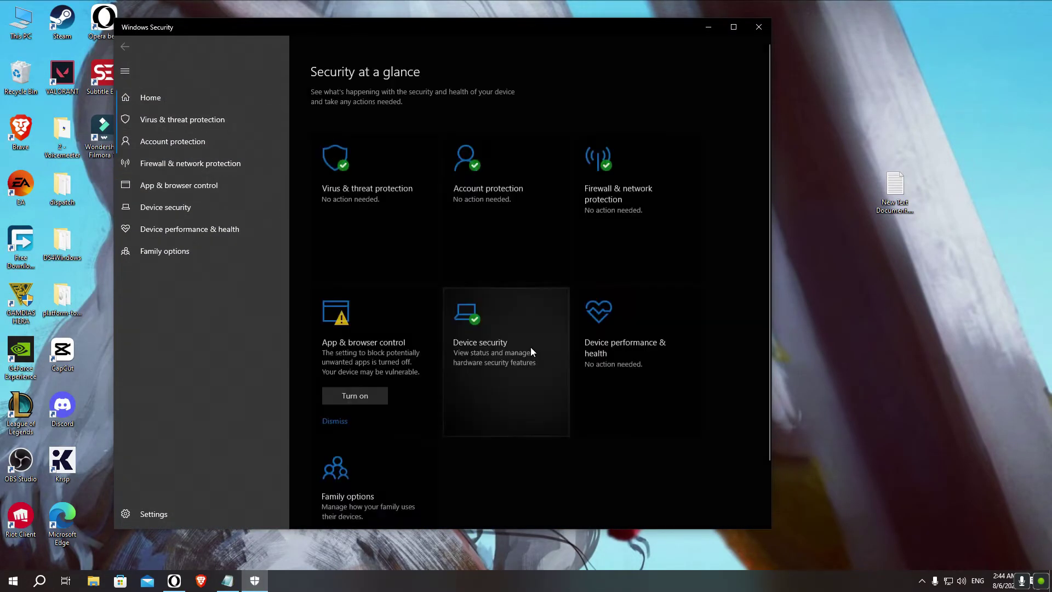
click(496, 364)
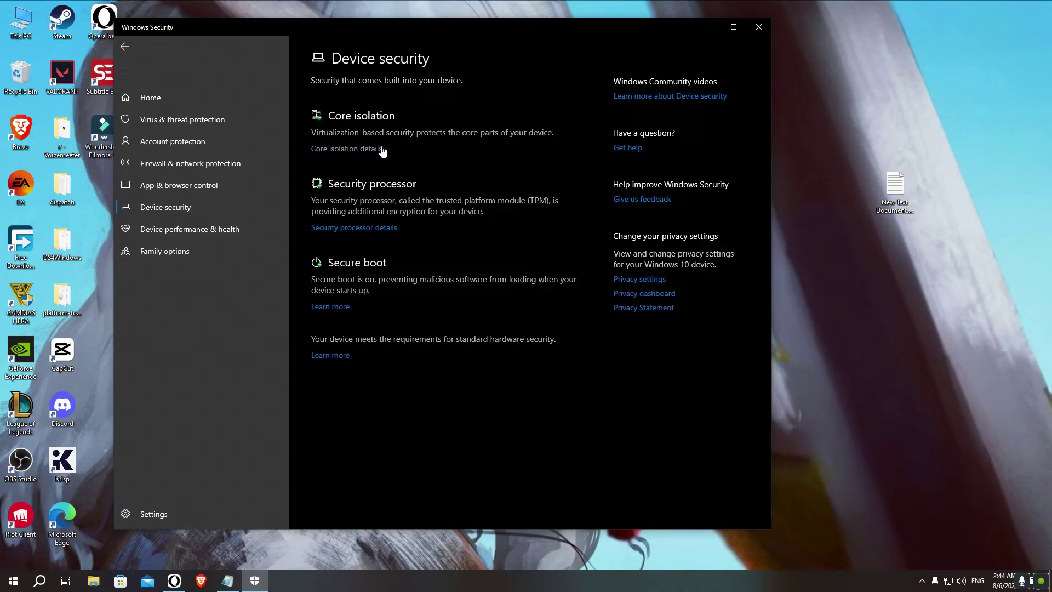
click(379, 149)
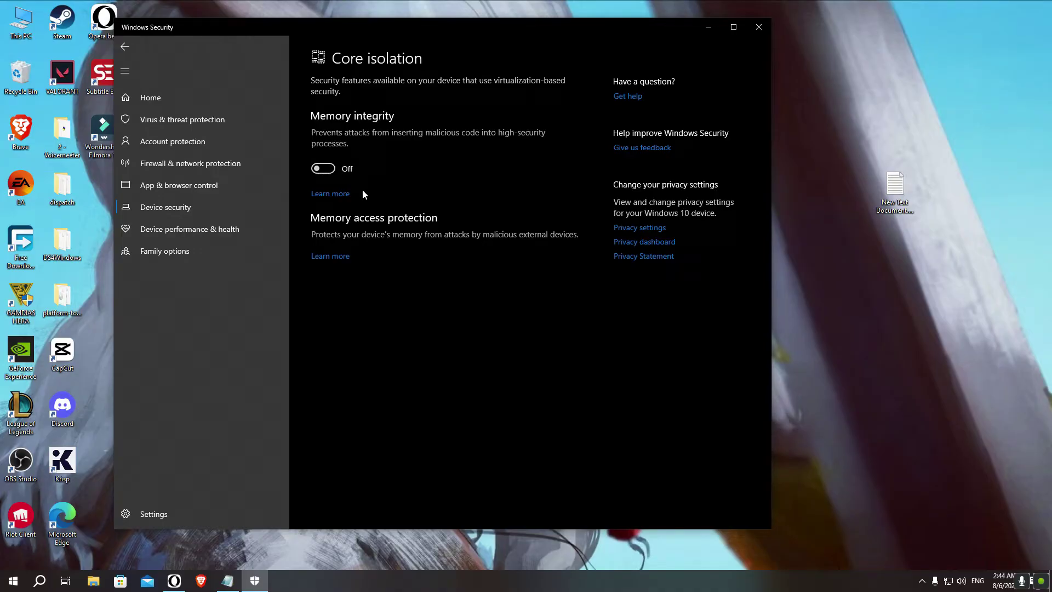
click(329, 171)
click(759, 27)
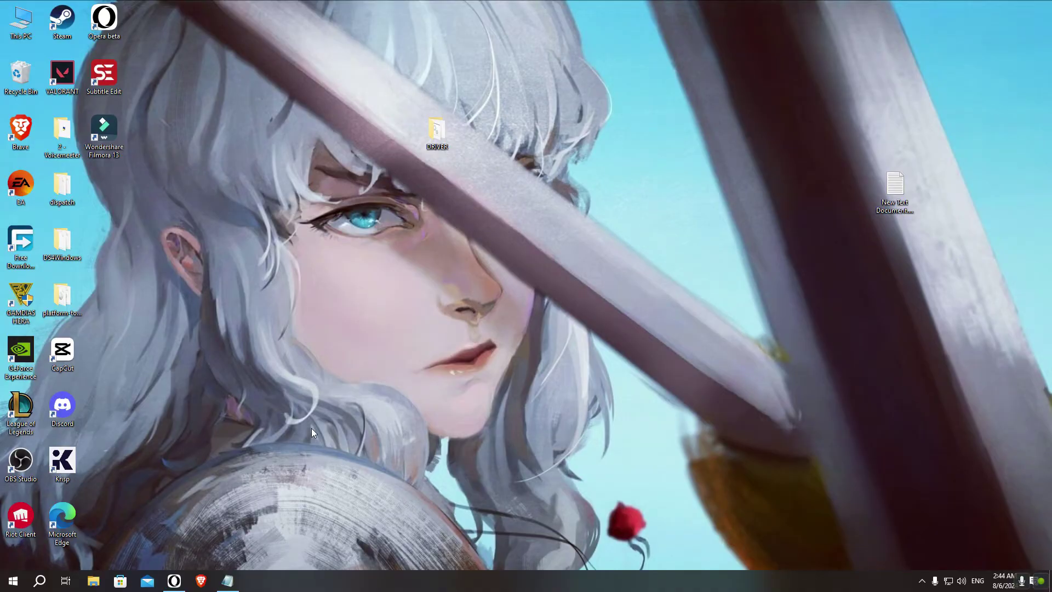
Step: Launch regedit from Windows search and approve its administrator prompt
click(38, 580)
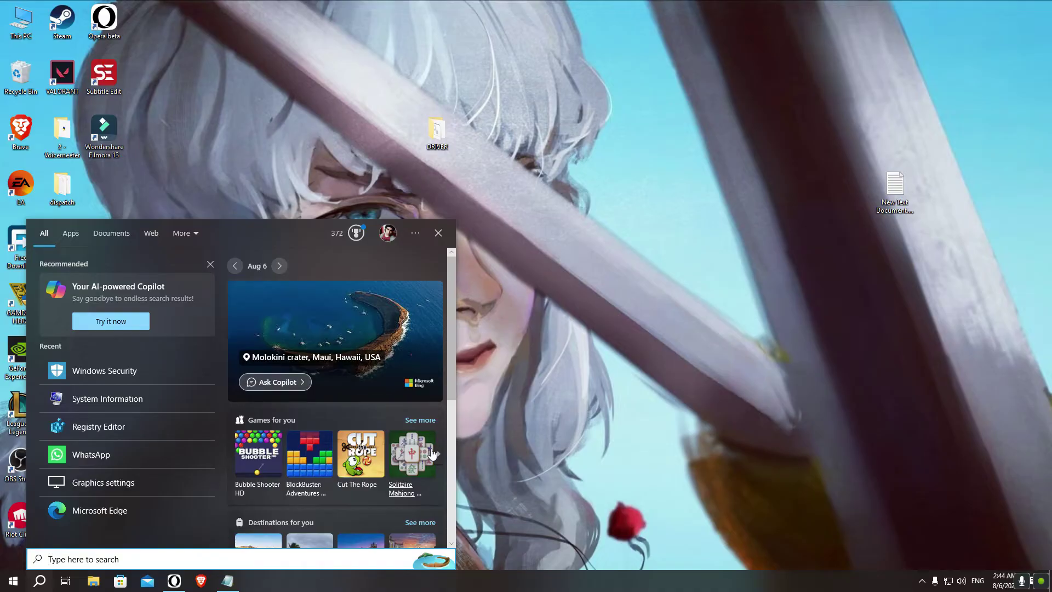
text(regedit)
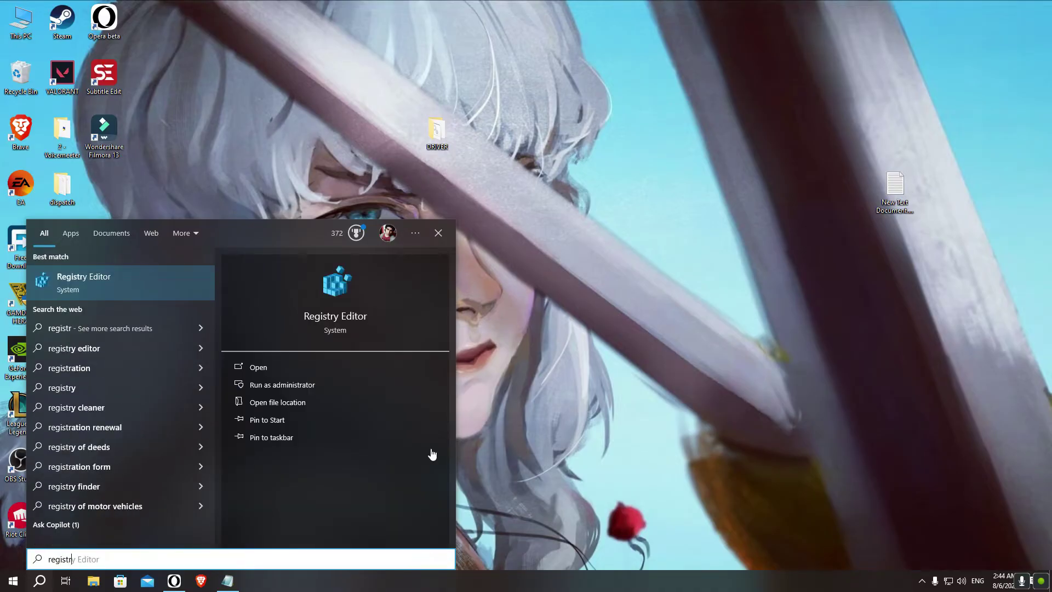
key(Return)
click(479, 356)
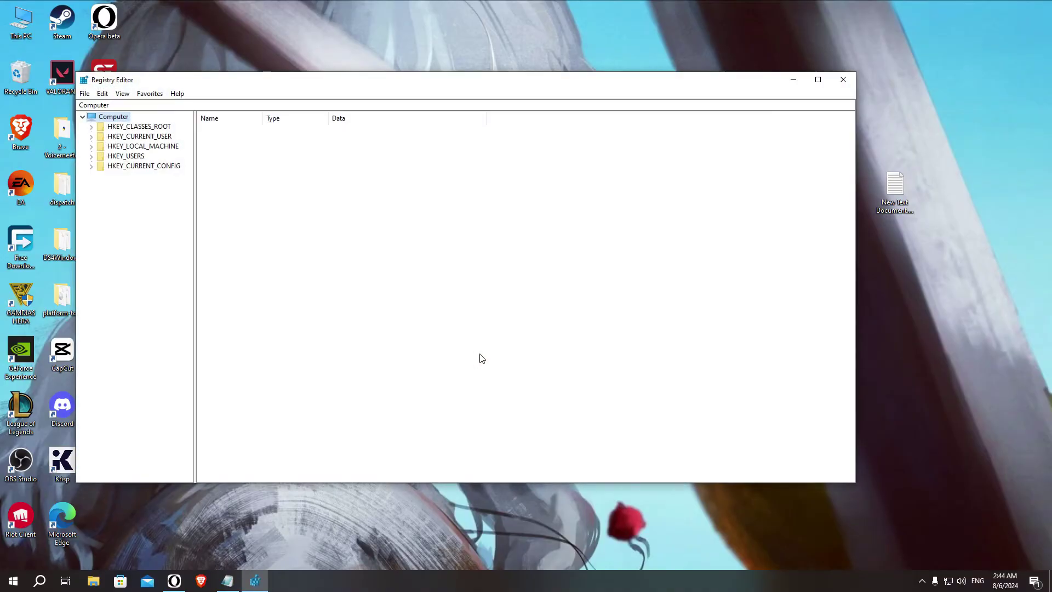
Step: Paste the registry location into the New Text Document note and select the CI\Policy path
double_click(896, 189)
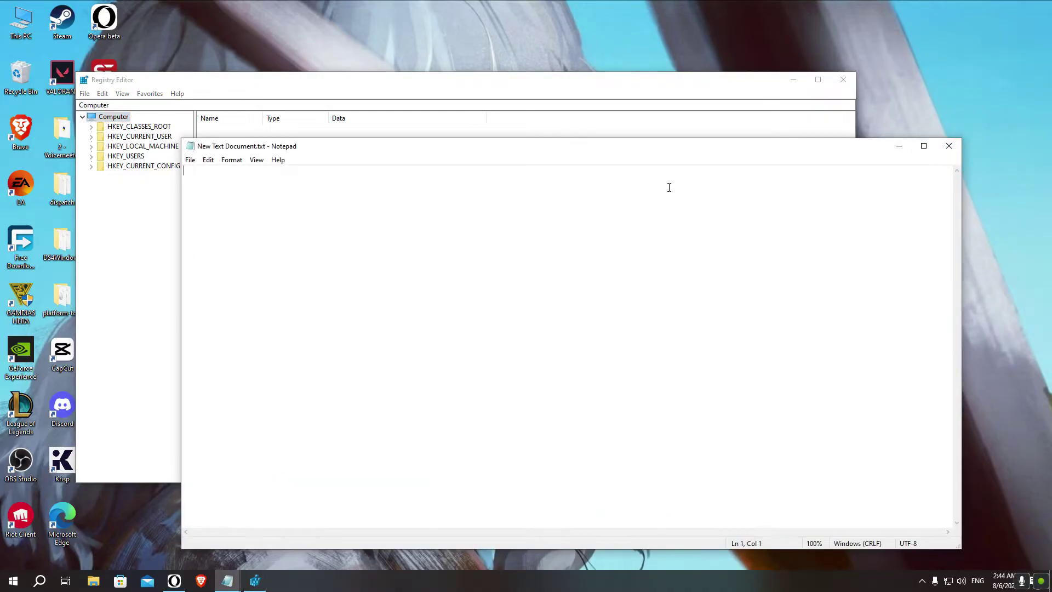
text(Registry Editor Location : Computer\HKEY_LOCAL_MACHINE\SYSTEM\CurrentControlSet\Control\CI\Policy)
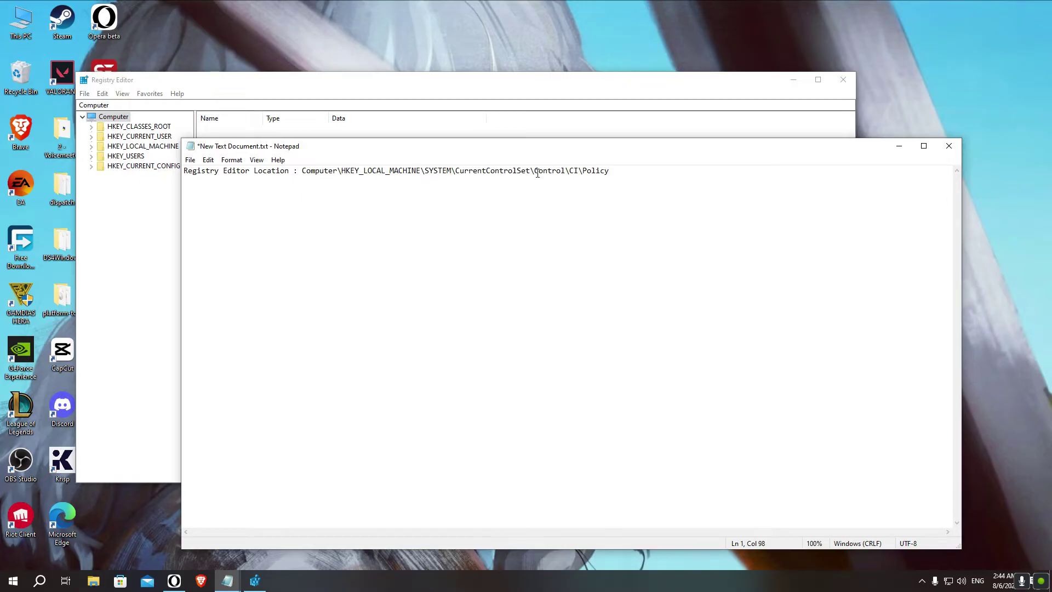
drag(613, 173, 341, 168)
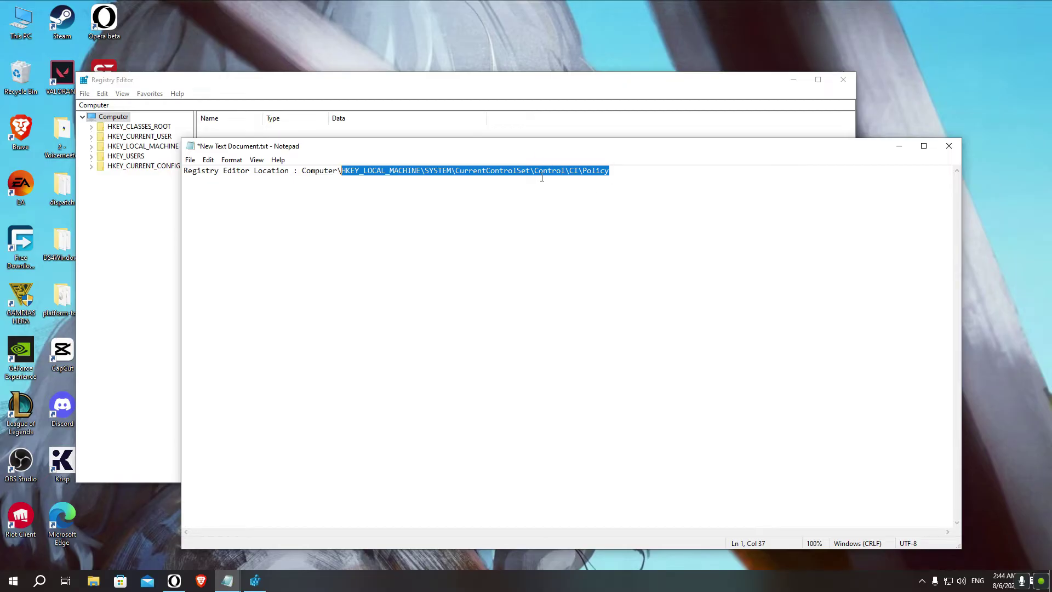
drag(526, 147, 544, 167)
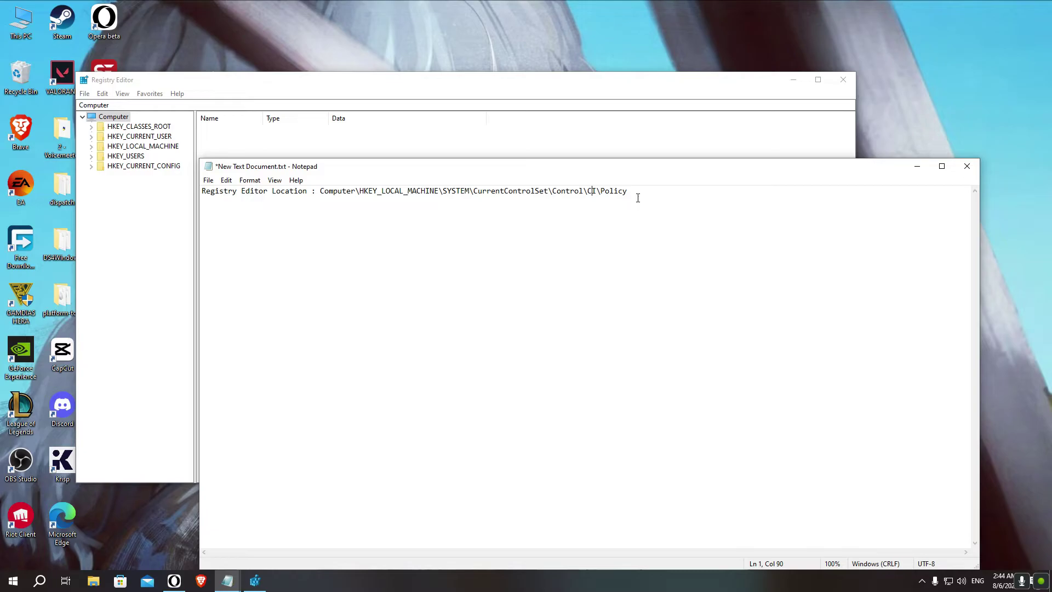
drag(636, 195, 361, 195)
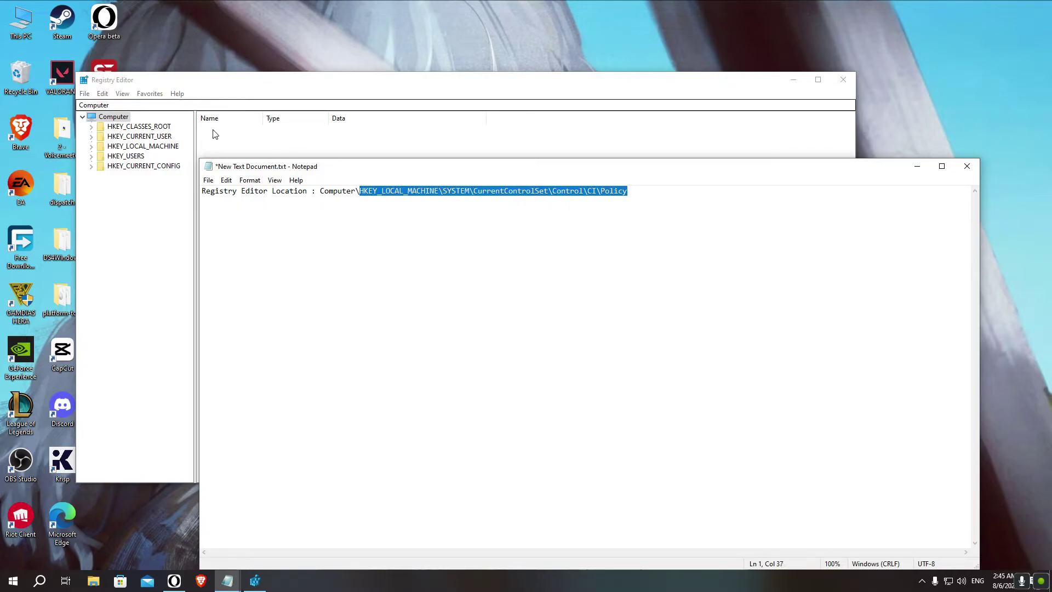
Step: Navigate to HKEY_LOCAL_MACHINE\SYSTEM\CurrentControlSet\Control\CI\Policy, checking the path in the note
double_click(156, 148)
double_click(128, 215)
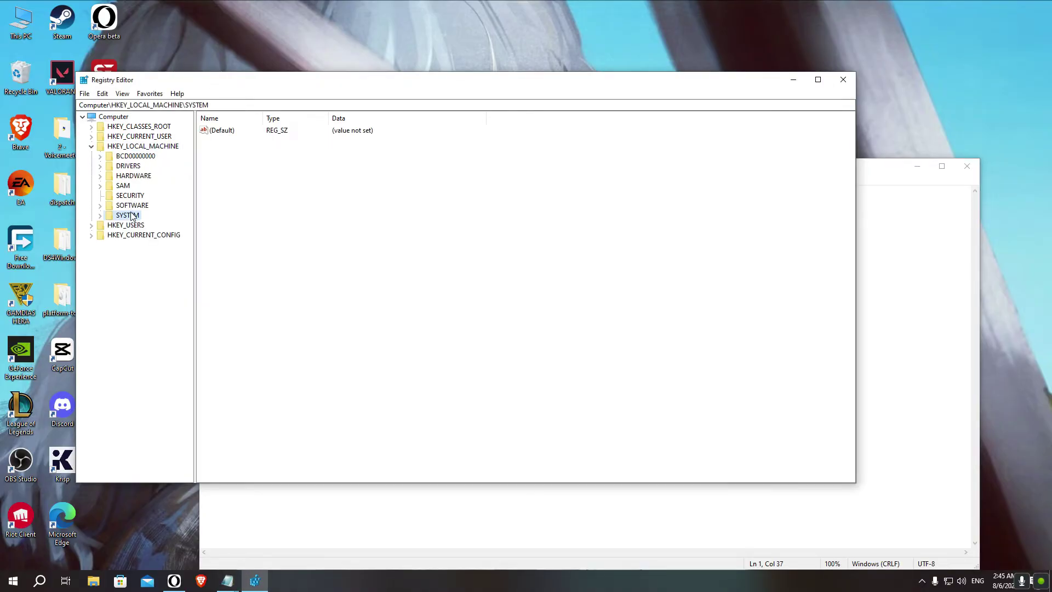
click(445, 505)
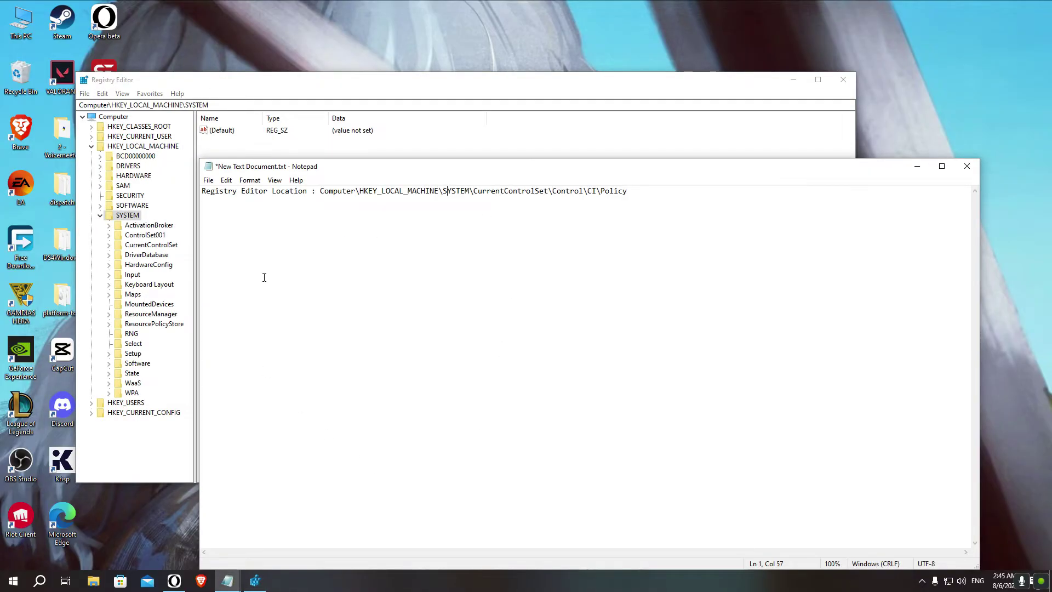
click(164, 265)
click(151, 245)
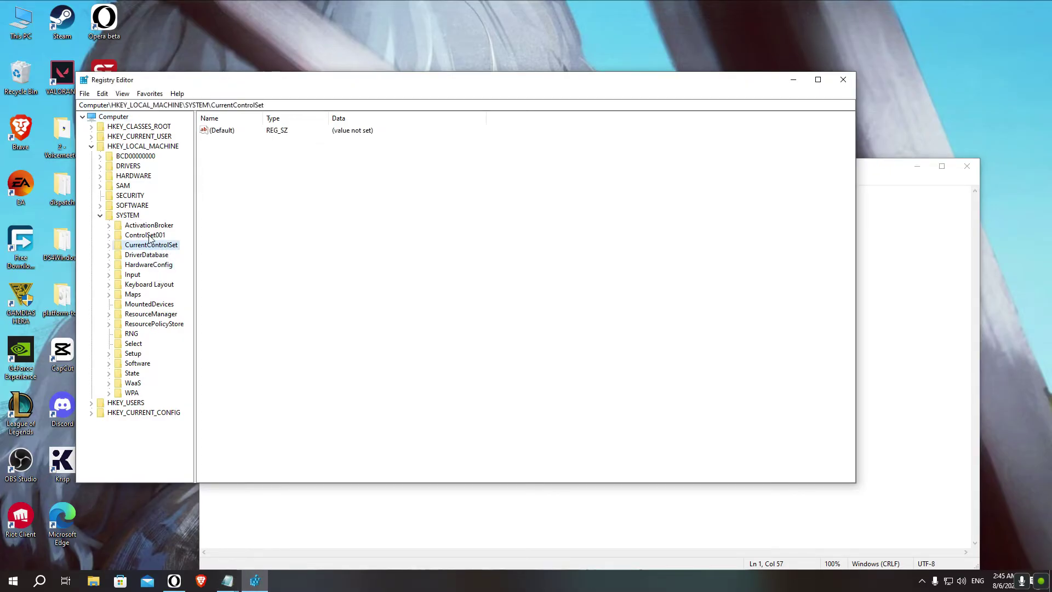
double_click(174, 246)
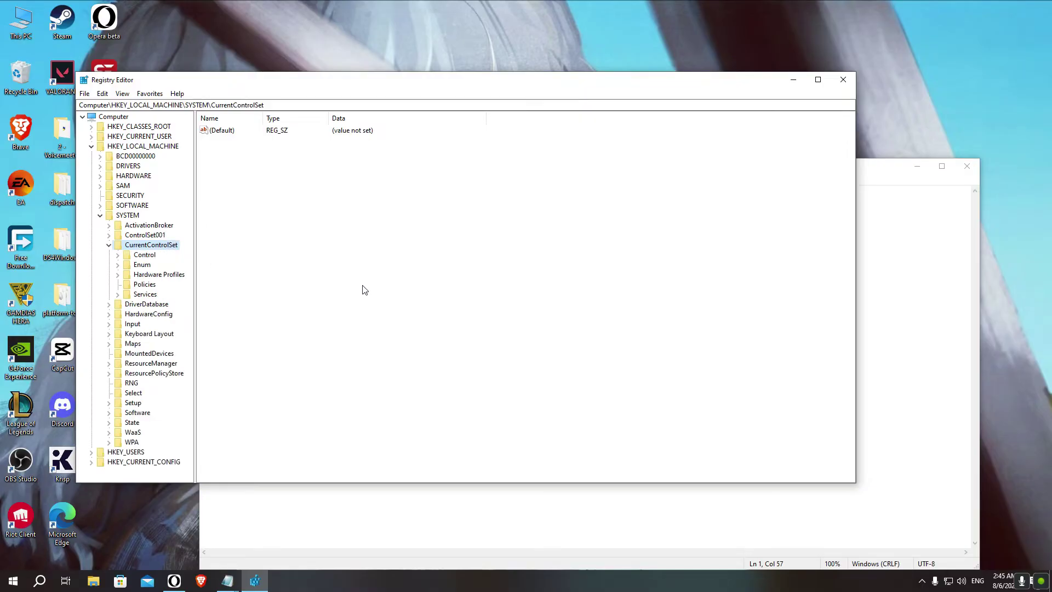
click(417, 509)
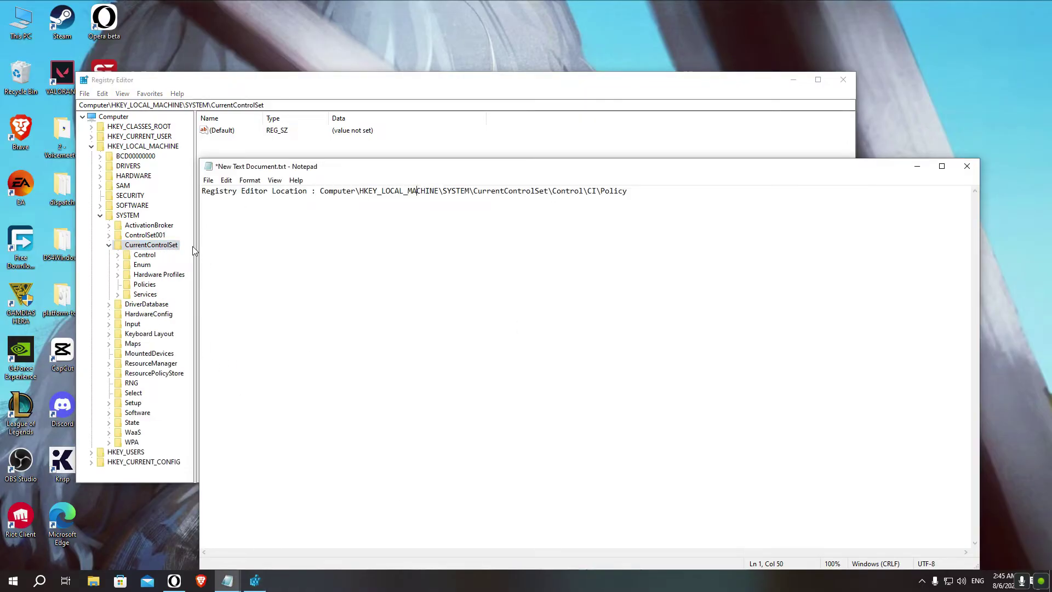
double_click(145, 256)
click(556, 507)
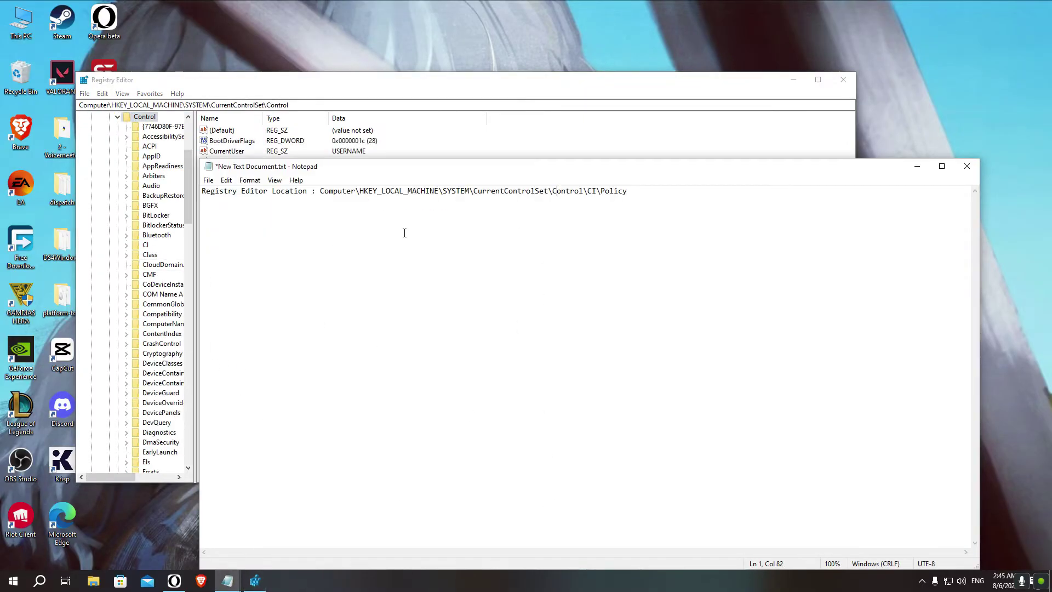
double_click(146, 244)
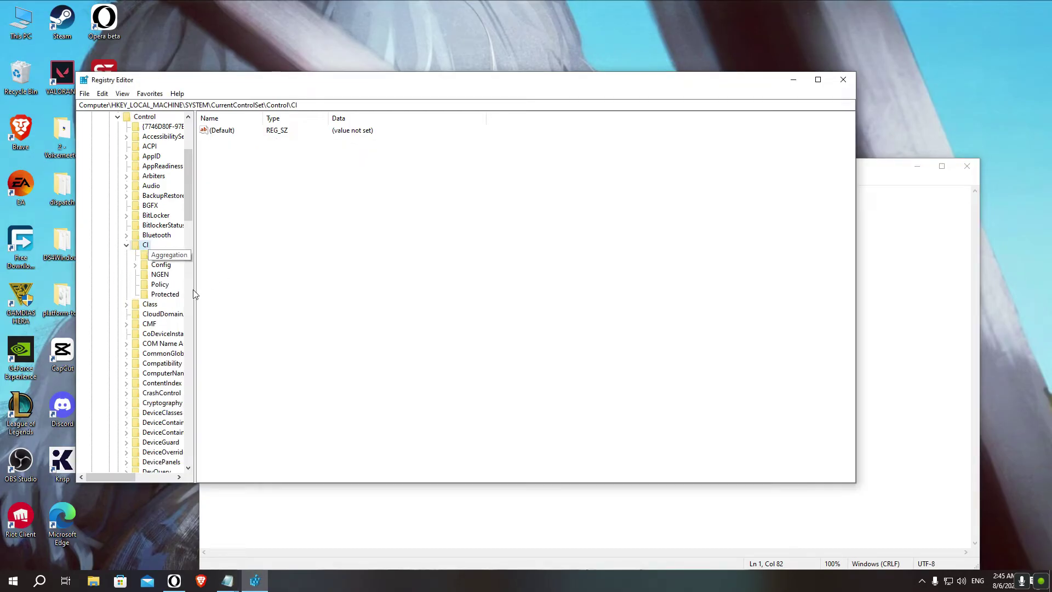
click(160, 284)
Step: Under Policy, create a DWORD (32-bit) value named UpgradedSystem
click(499, 485)
drag(447, 174, 585, 259)
click(154, 286)
drag(928, 261, 569, 283)
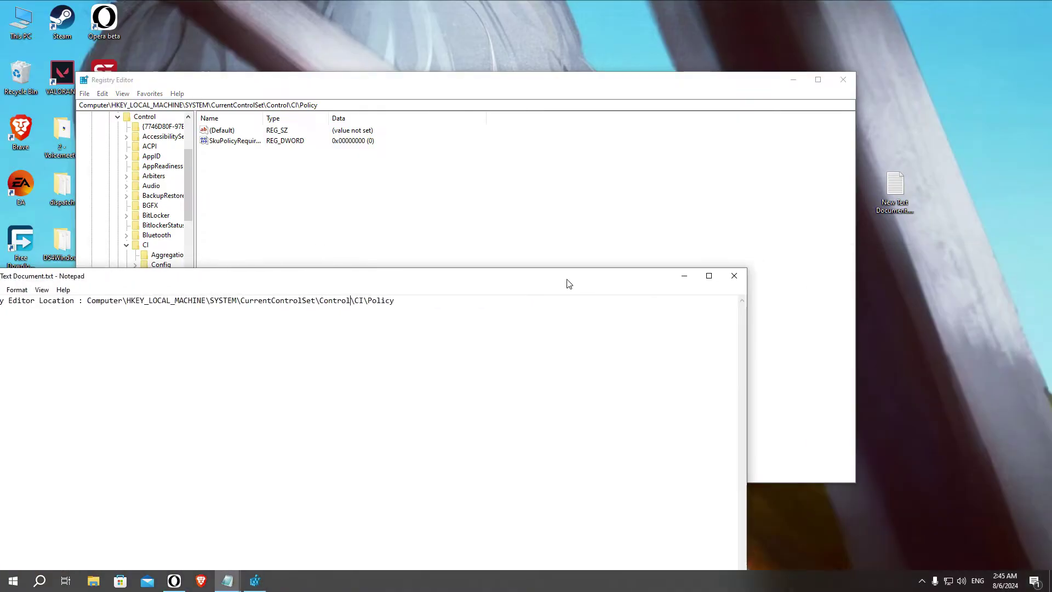
click(683, 275)
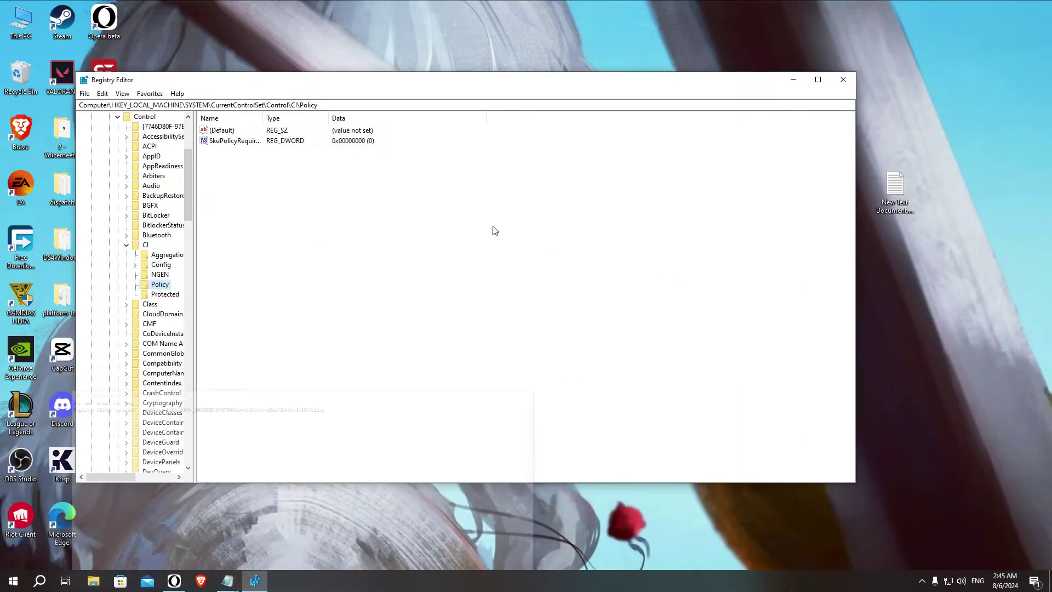
right_click(162, 286)
mouse_move(186, 306)
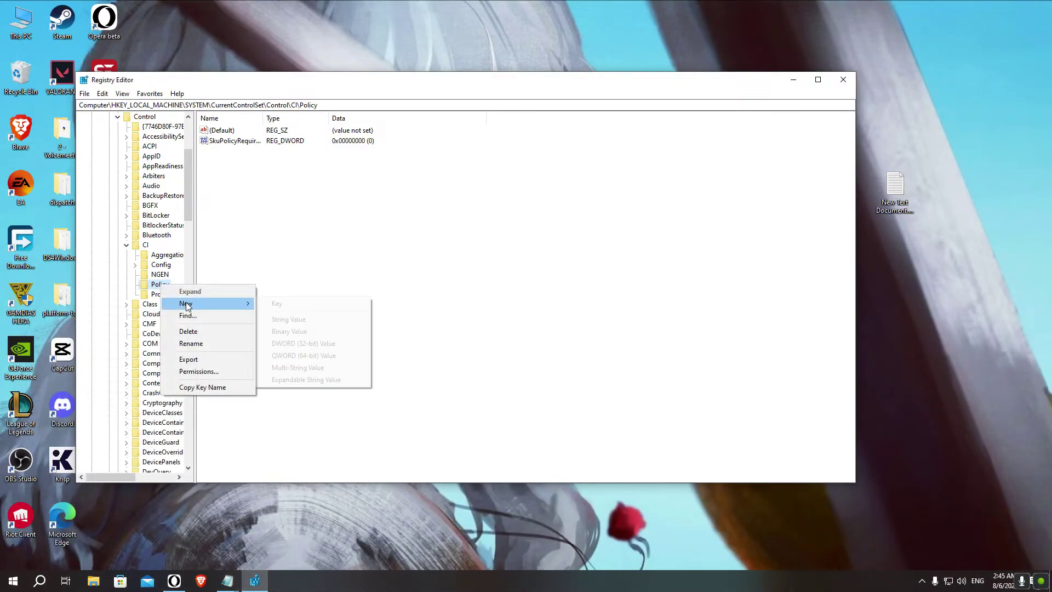
click(334, 345)
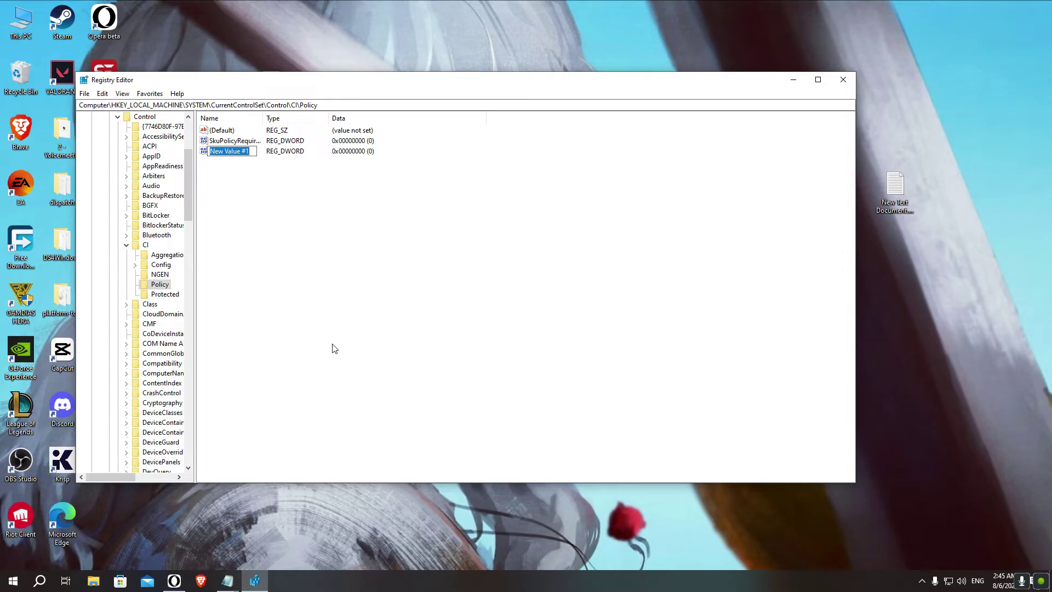
text(UpgradedSystem)
key(Return)
click(241, 152)
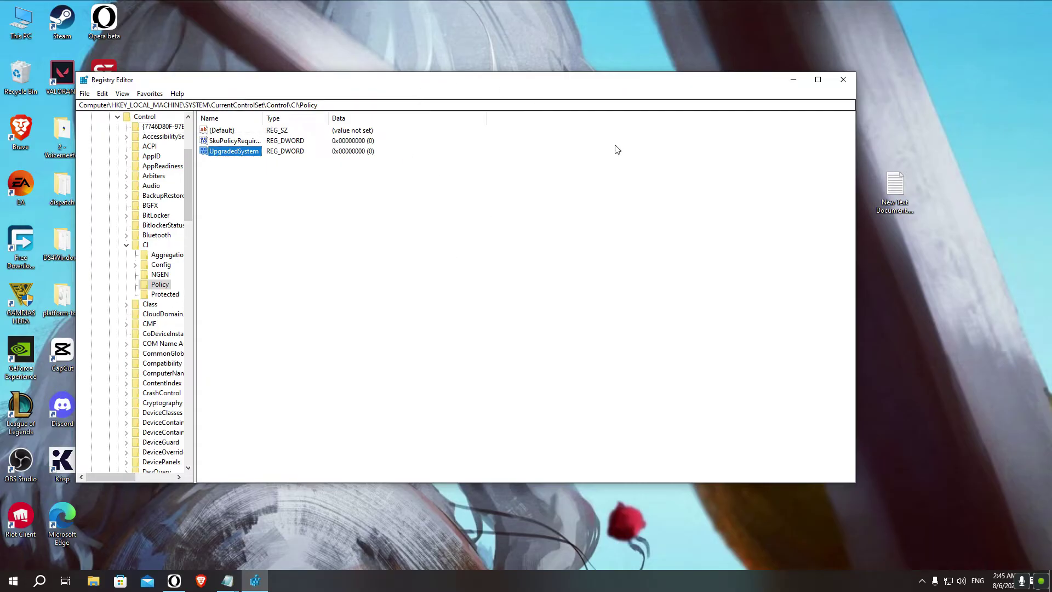
right_click(246, 153)
click(291, 189)
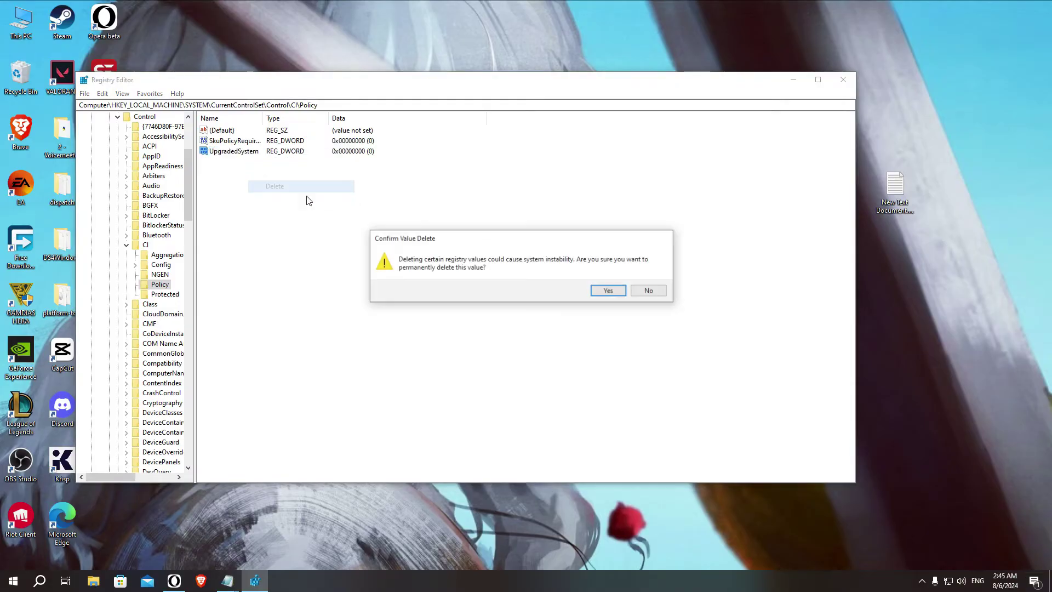
click(605, 289)
right_click(177, 291)
mouse_move(202, 305)
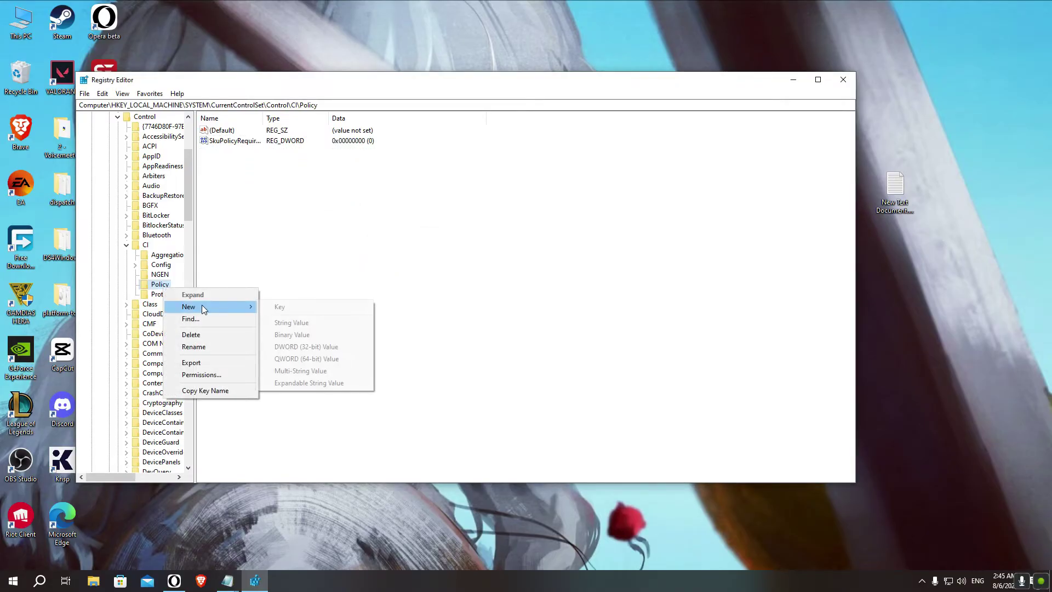
click(327, 347)
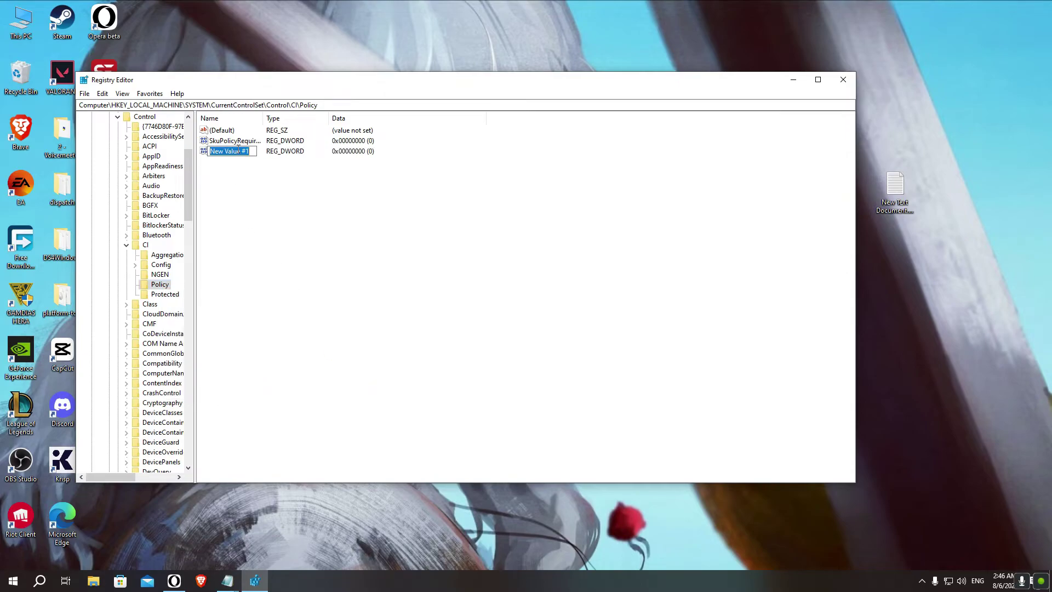
text(WHQL)
key(BackSpace)
key(BackSpace)
text(hqlSetting)
key(Return)
double_click(240, 153)
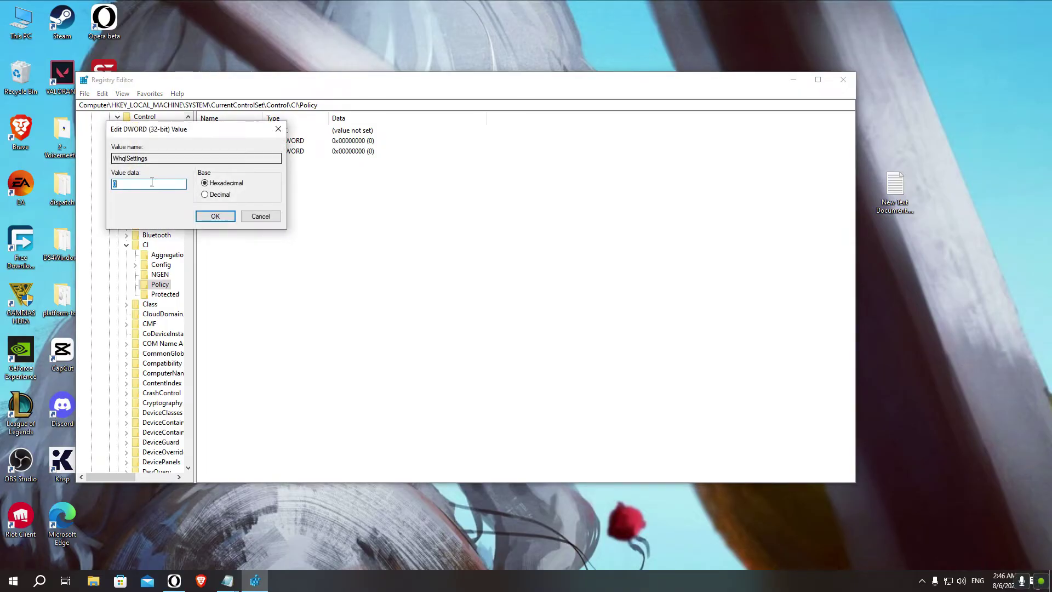
drag(176, 134, 406, 173)
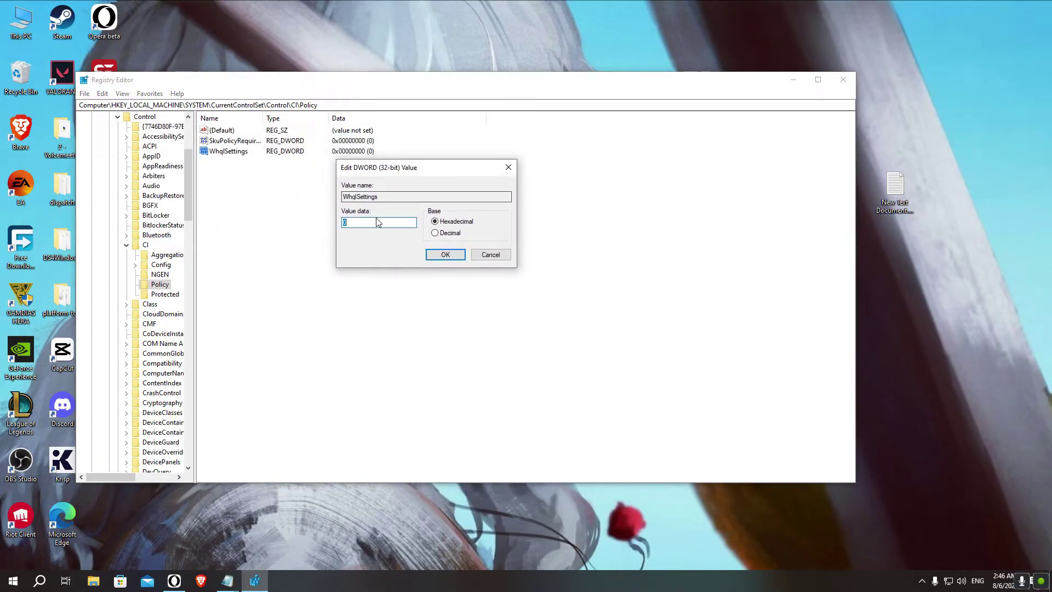
text(1)
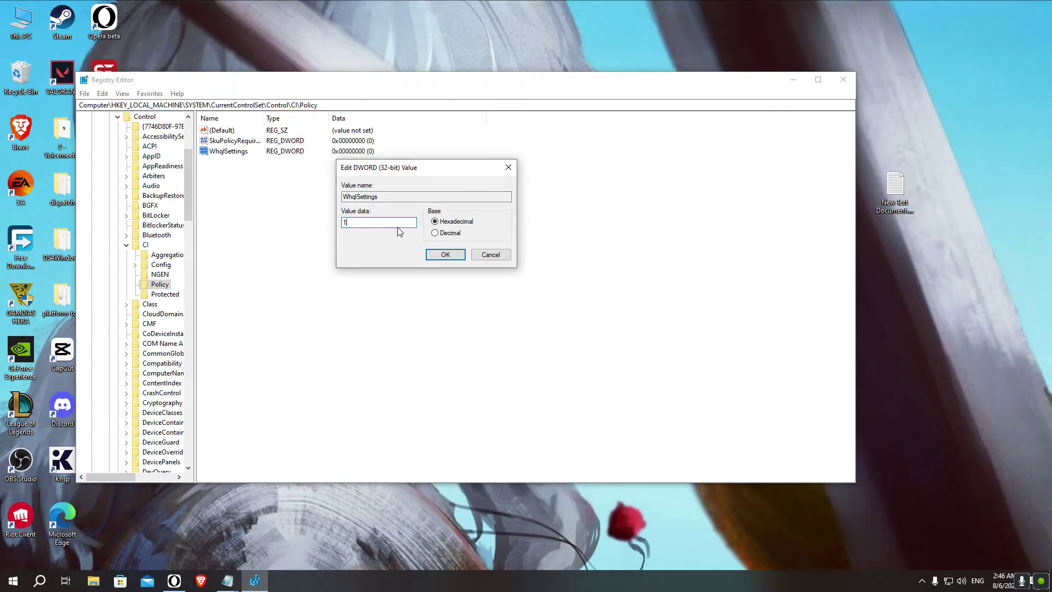
click(447, 255)
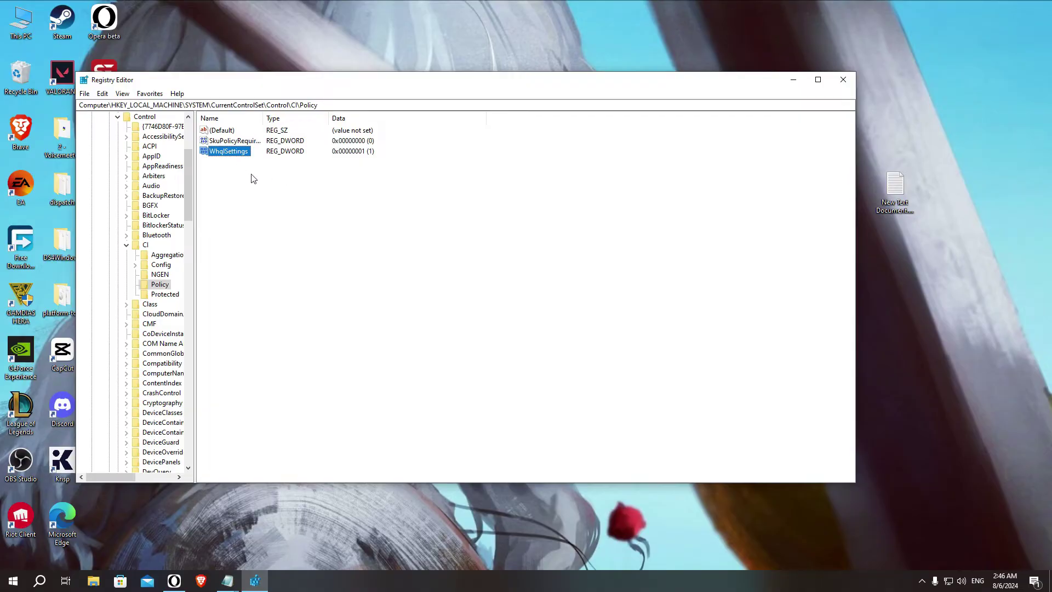
right_click(237, 151)
click(264, 187)
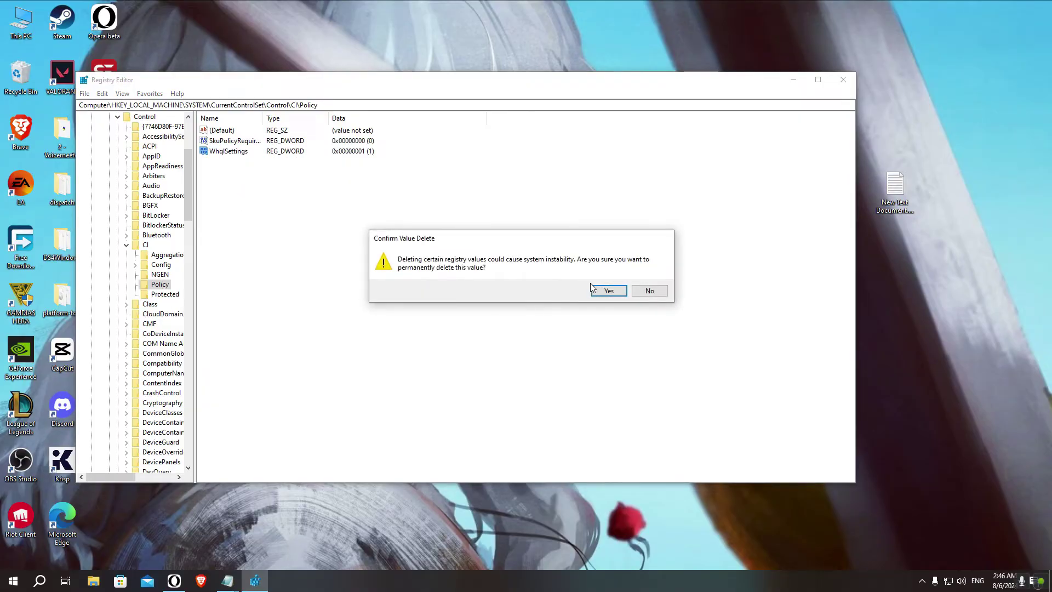
click(594, 290)
right_click(166, 284)
mouse_move(219, 301)
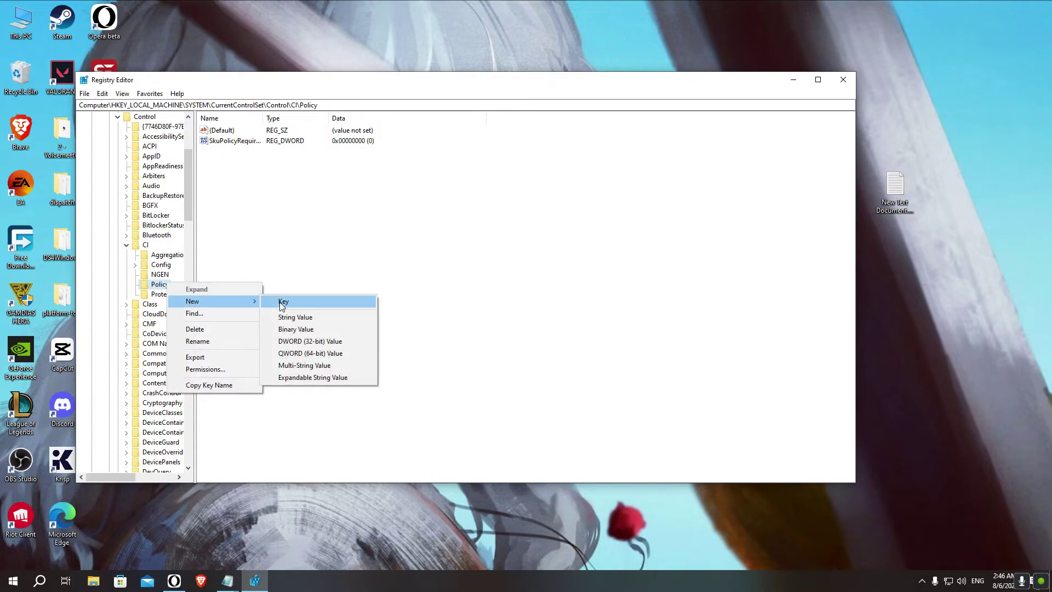
click(299, 341)
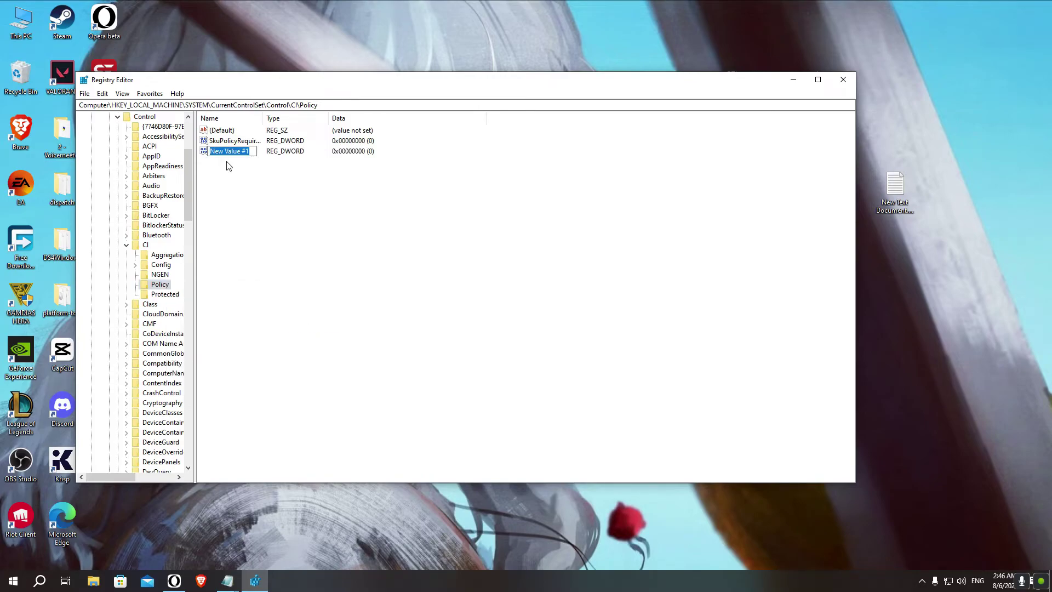
text(UpgradedSystem)
key(Return)
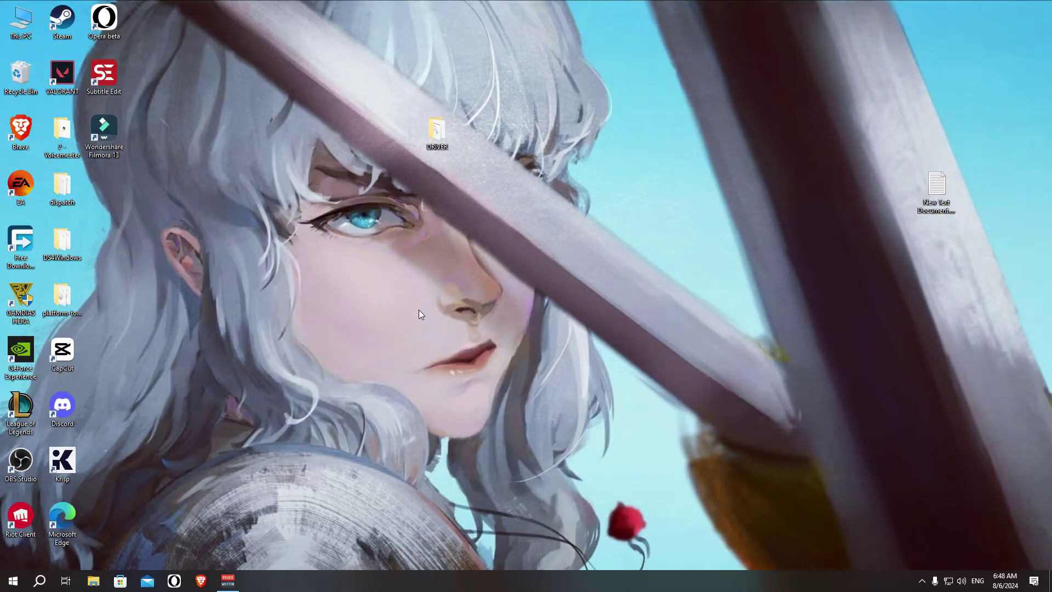
Step: Launch Setup.exe from the DRIVER folder and run it past the SmartScreen warning
double_click(445, 137)
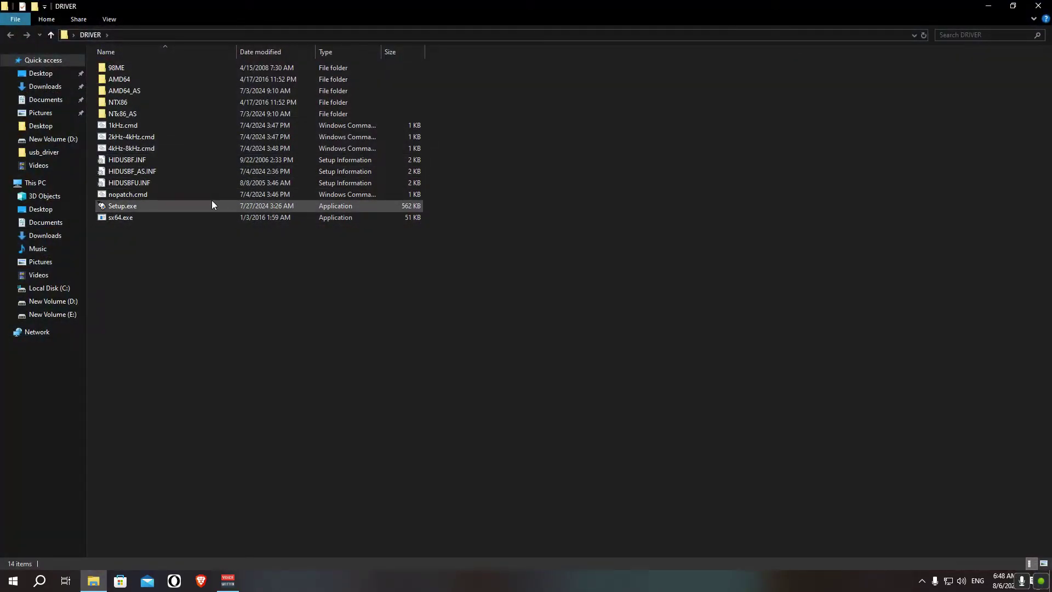
click(214, 203)
double_click(215, 206)
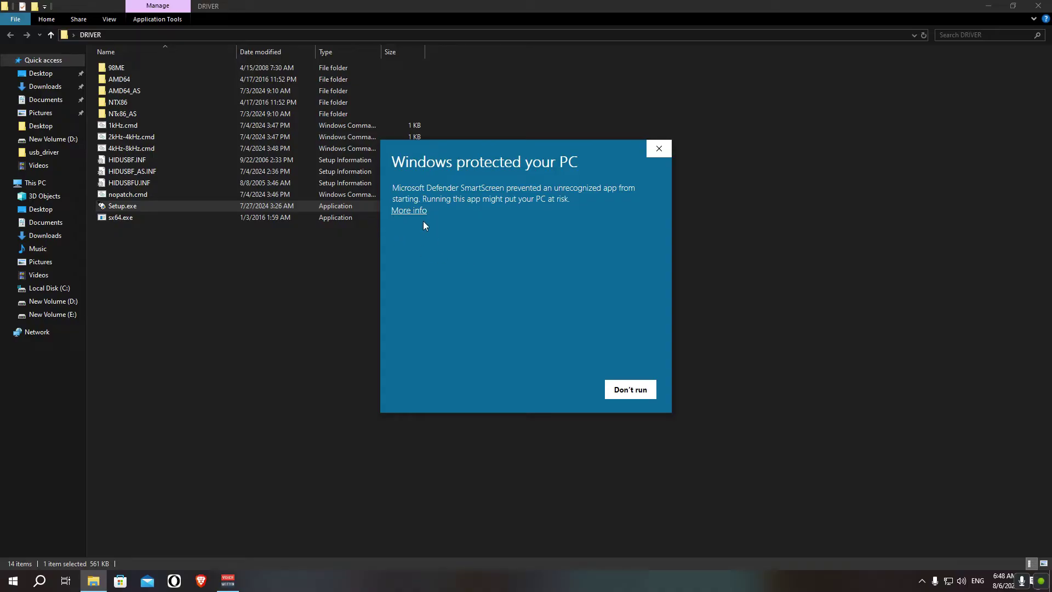
click(412, 212)
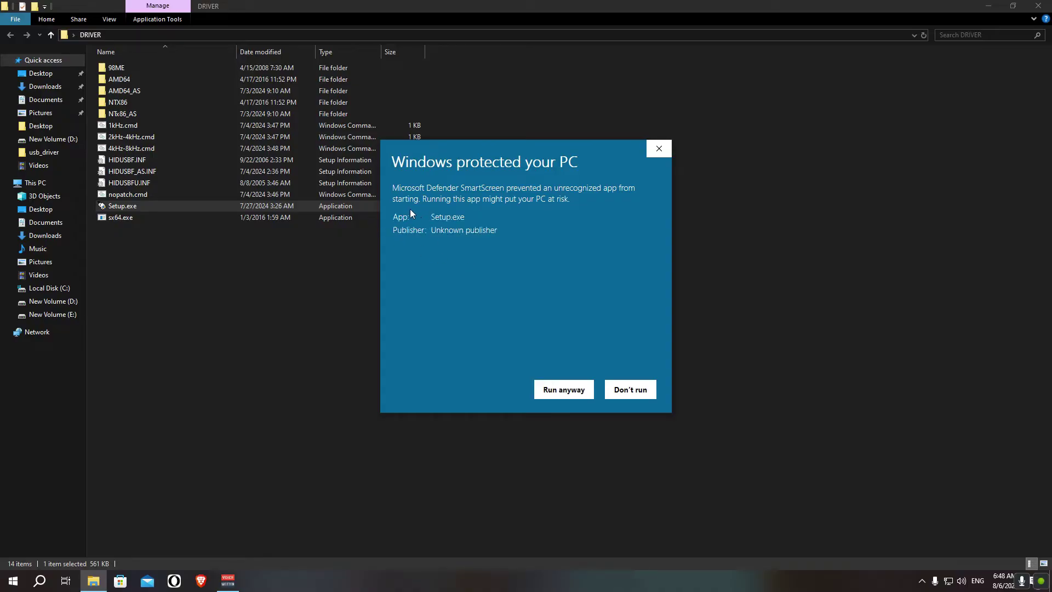
click(567, 390)
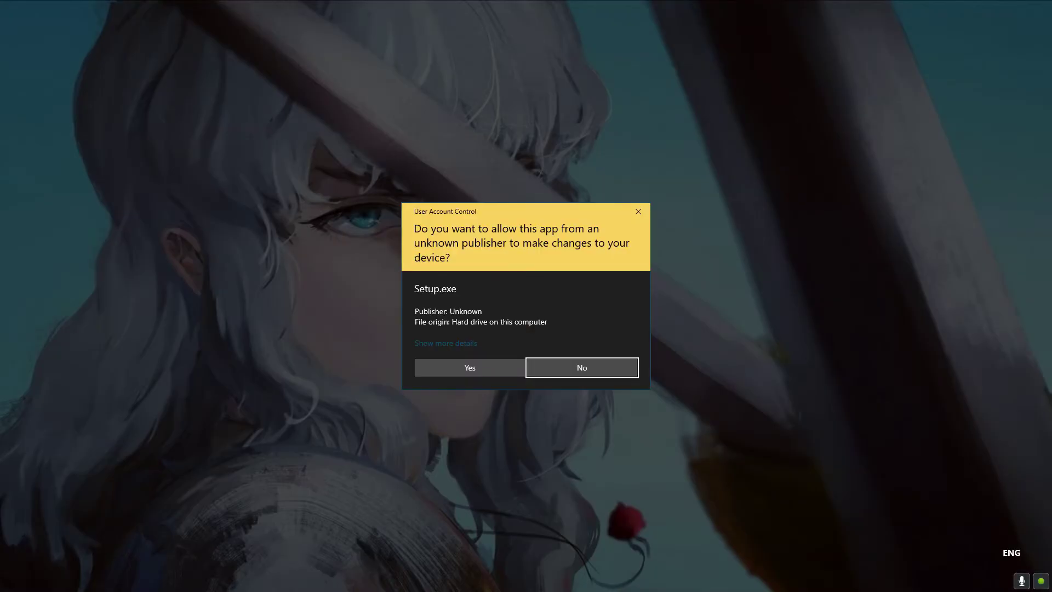
Step: Approve UAC, switch Devices from Mice to All, and select the Wireless Controller entry
click(484, 365)
click(337, 183)
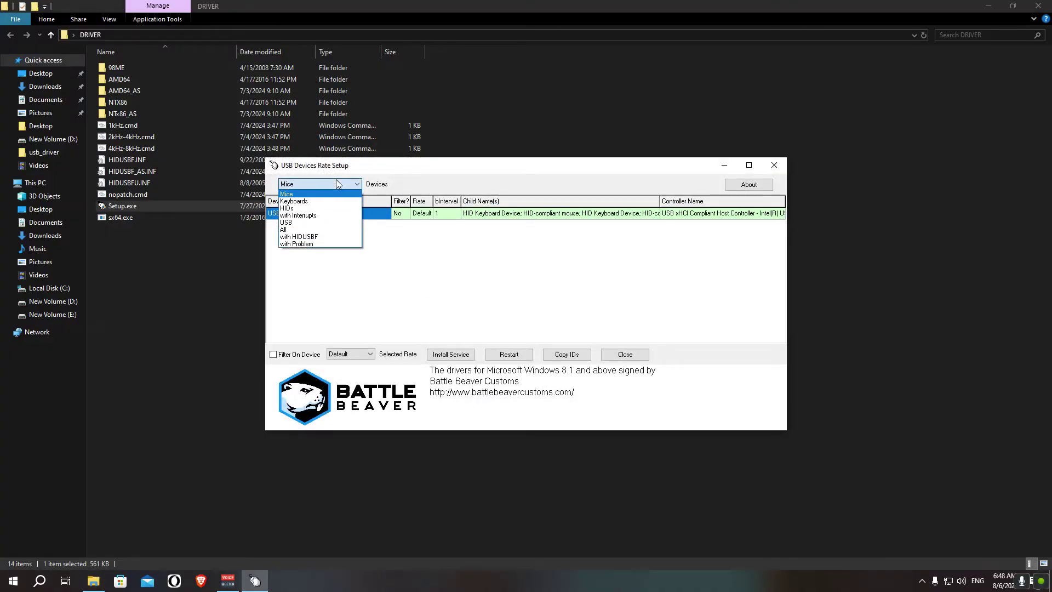
click(310, 183)
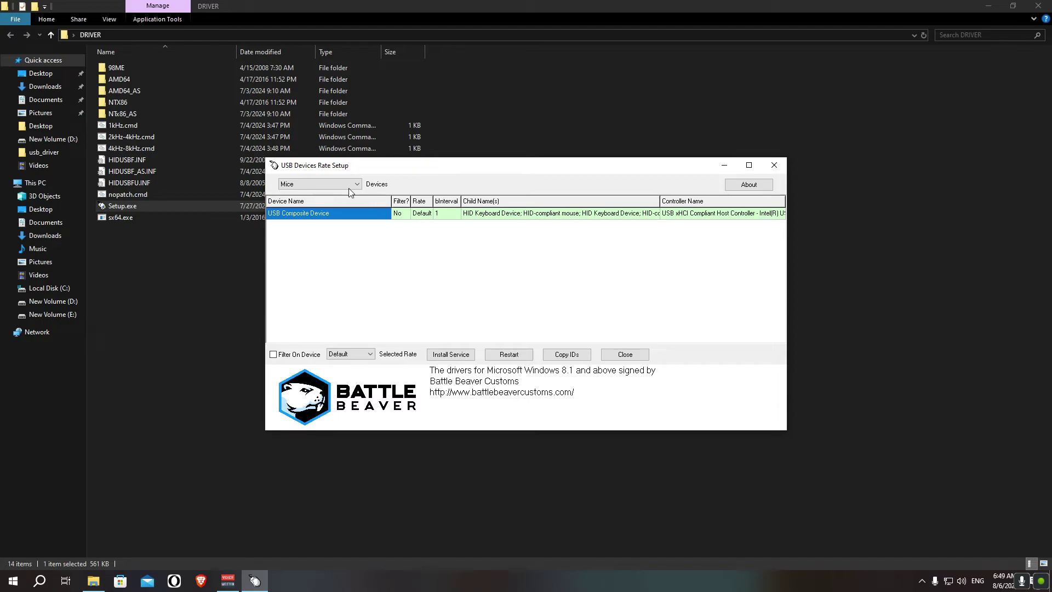
click(346, 185)
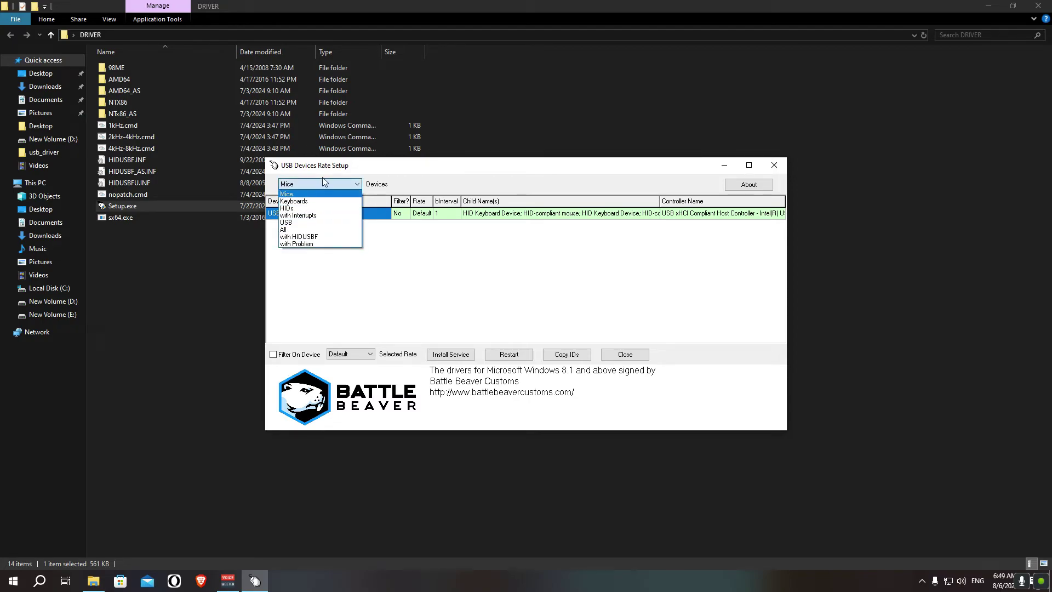
click(307, 229)
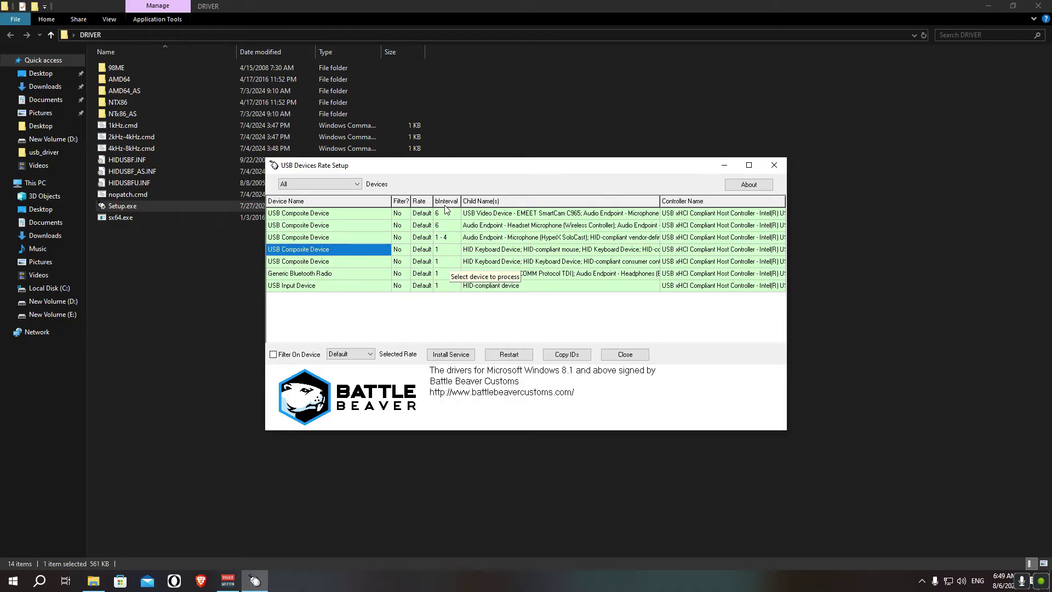
click(520, 225)
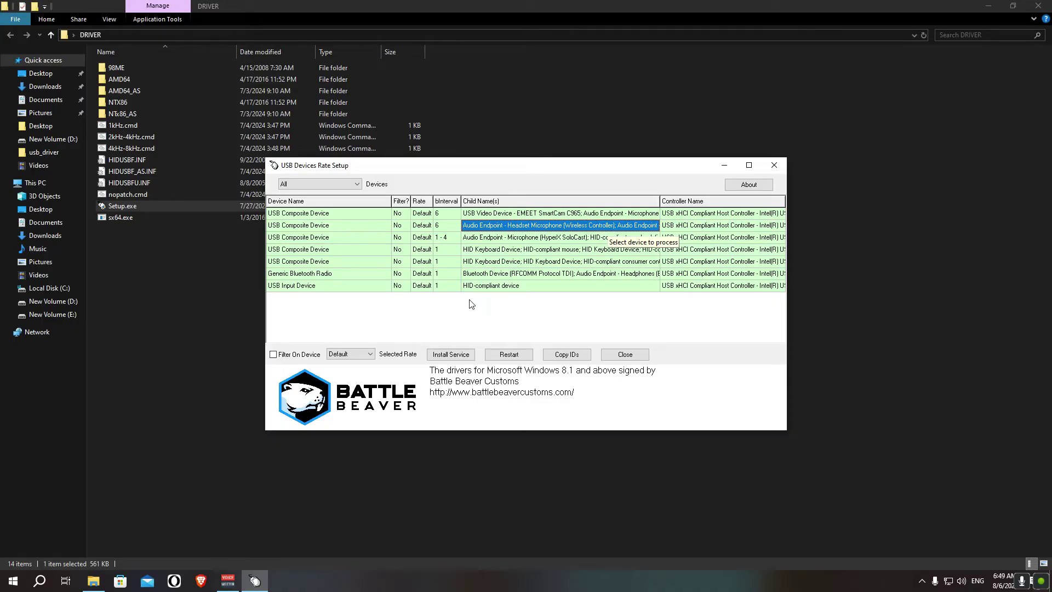
Step: Enable Filter On Device for the wireless controller and bring up the Selected Rate choices
click(452, 359)
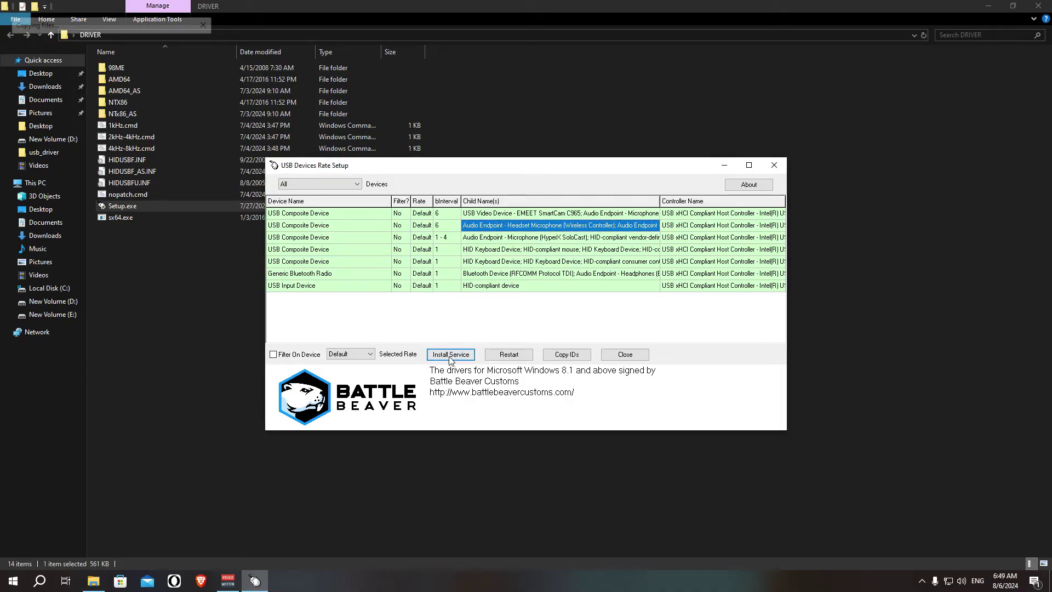
click(284, 355)
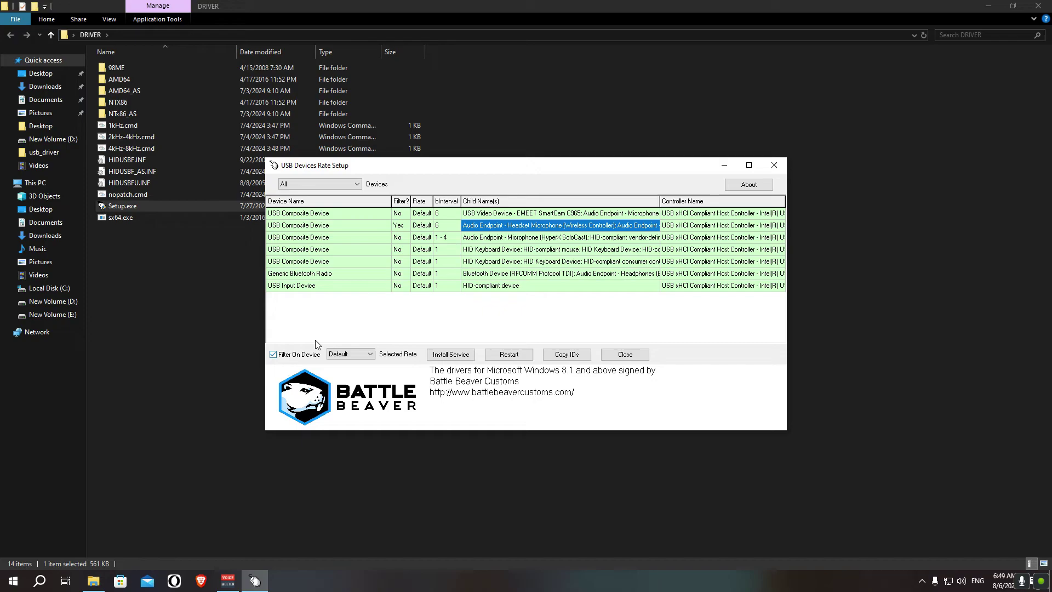
click(371, 354)
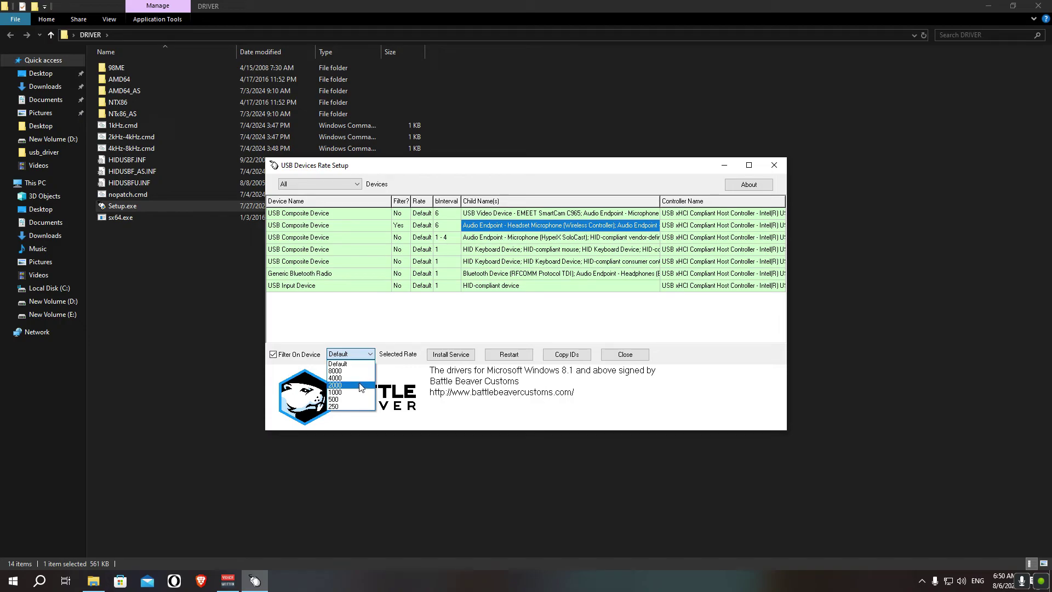
Step: Set the controller's rate to 2000, after briefly trying 4000, and install the filter service
click(361, 386)
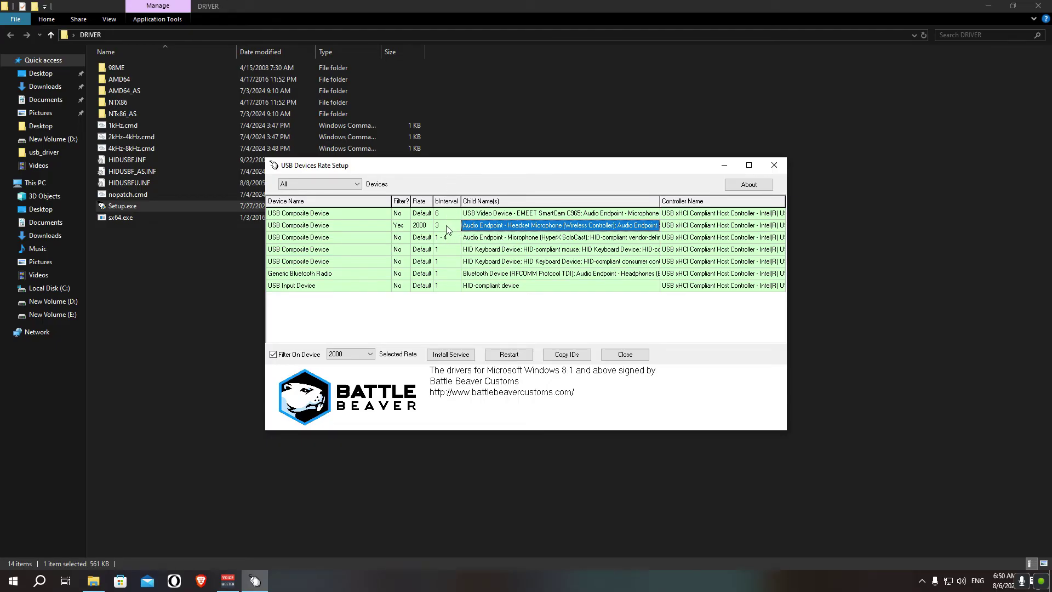
click(368, 354)
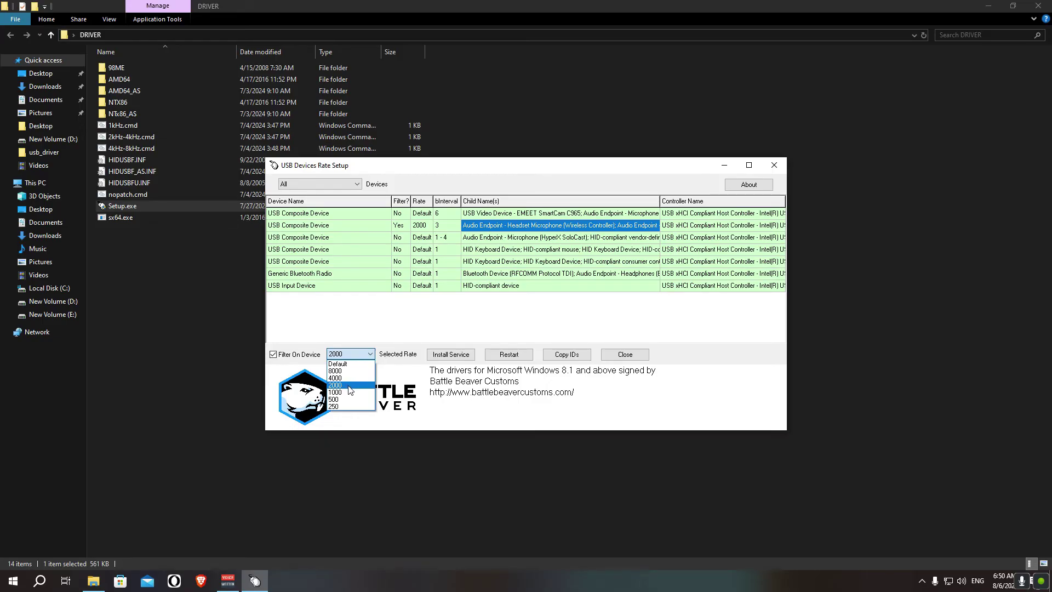
key(Up)
key(Return)
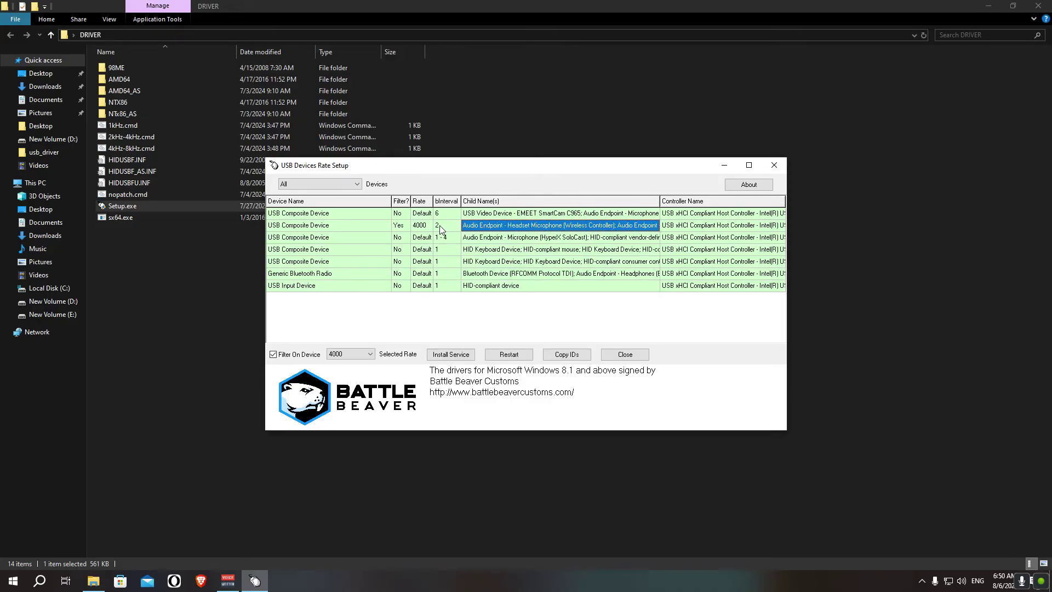
click(366, 354)
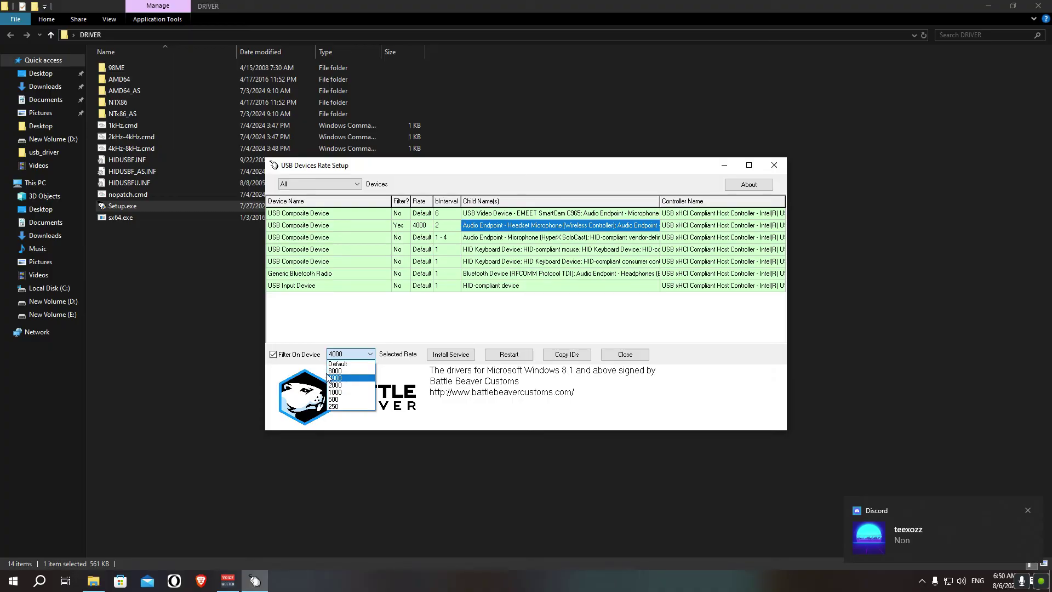
click(348, 385)
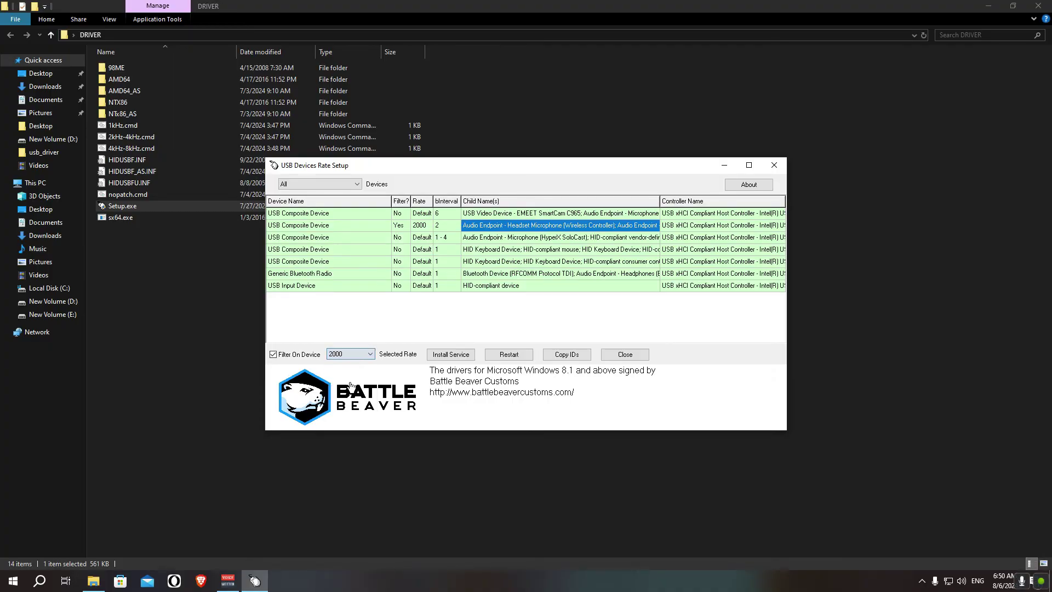
click(428, 354)
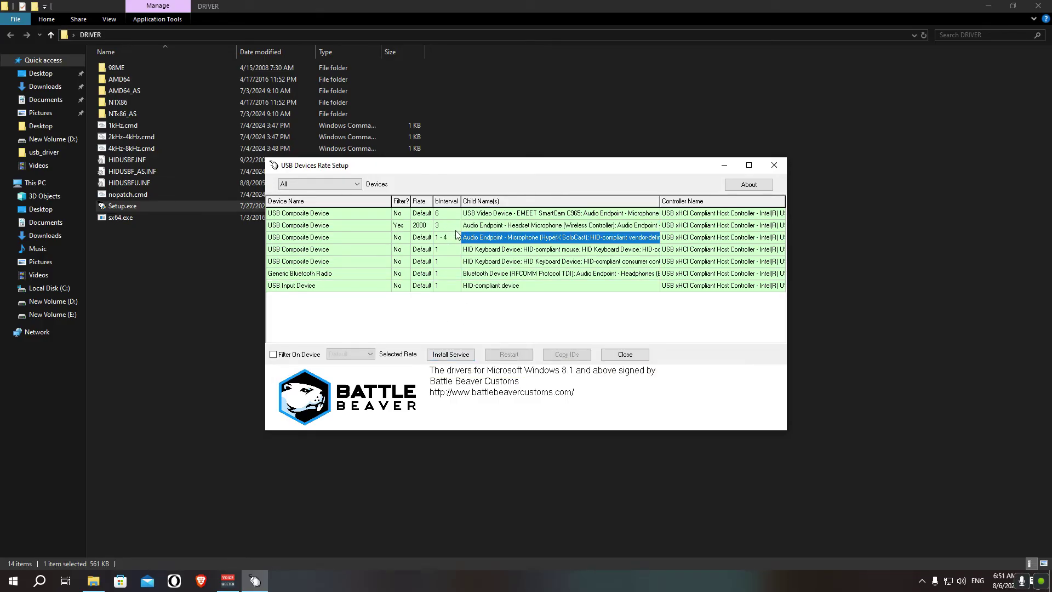
Step: Confirm the controller's filter is on, then close USB Devices Rate Setup and the DRIVER folder
click(496, 227)
click(402, 225)
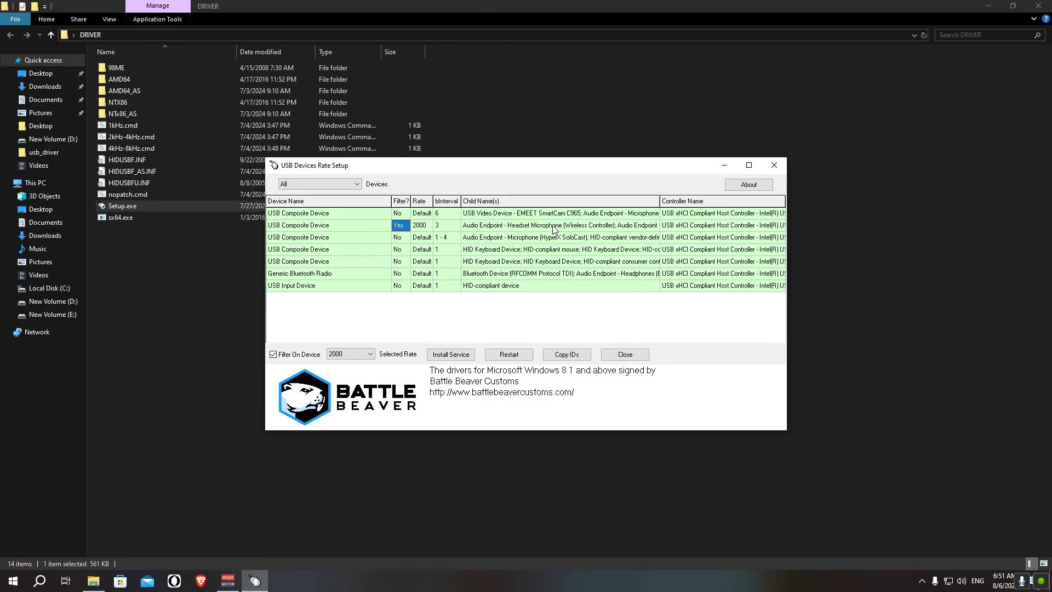
click(625, 355)
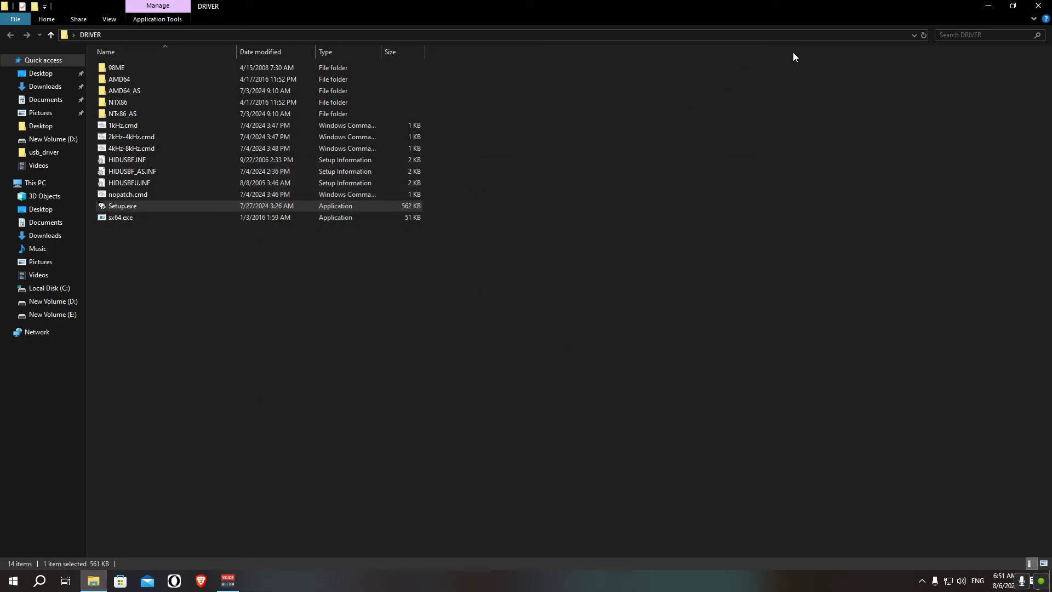
click(1038, 5)
Step: Search 'ds4', start DS4Windows.exe from its folder, and close the folder window
drag(558, 166, 408, 129)
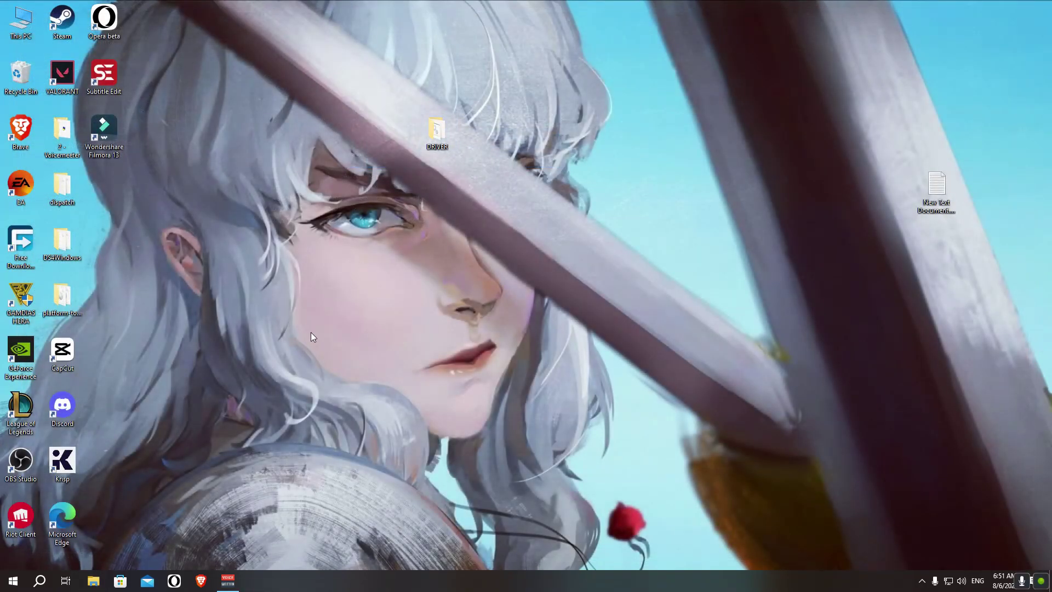
click(39, 580)
text(ds)
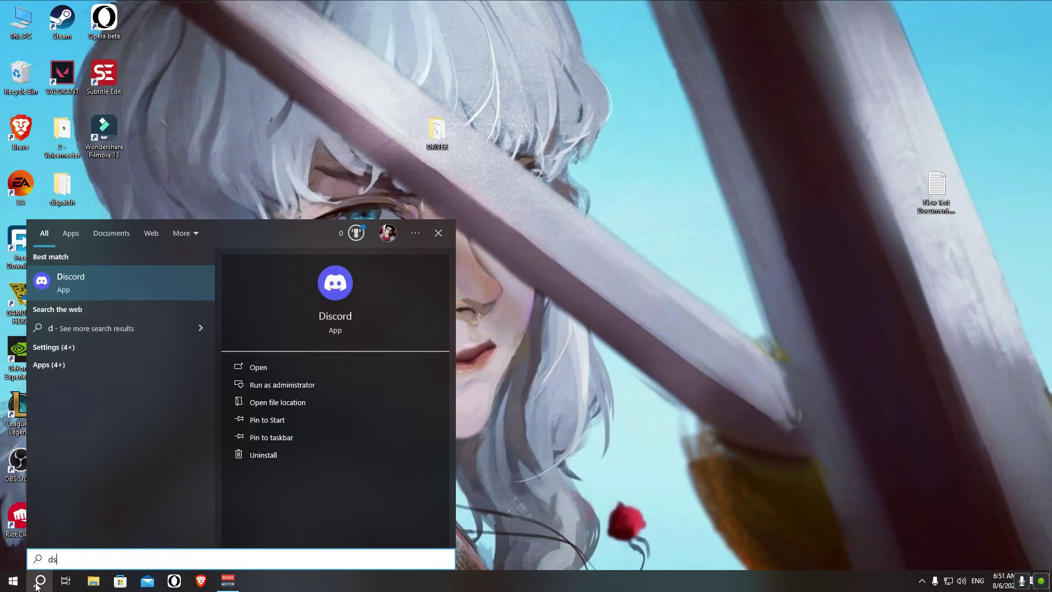
text(4)
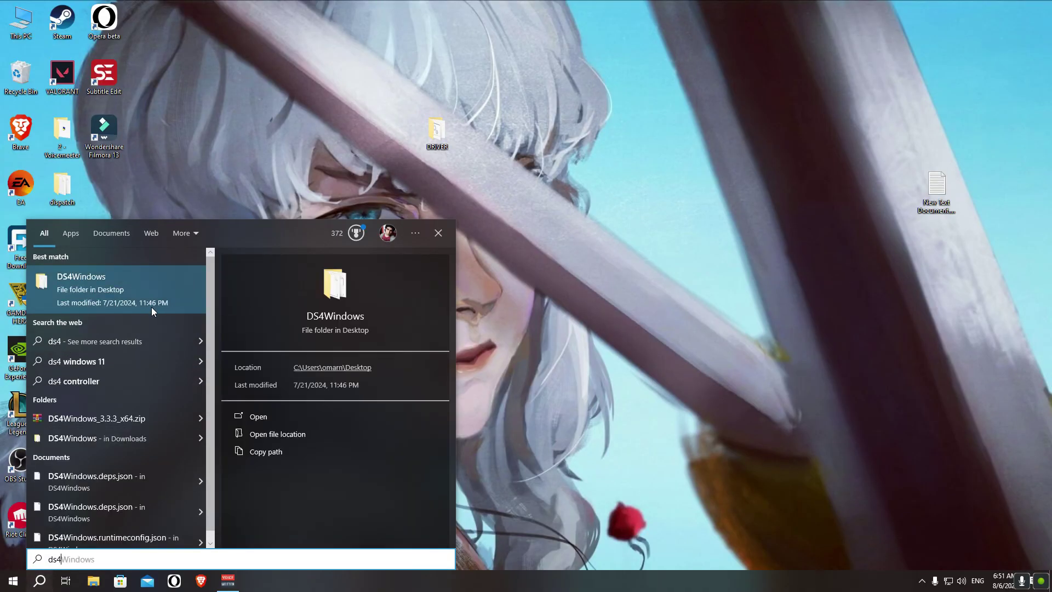
click(137, 298)
click(136, 163)
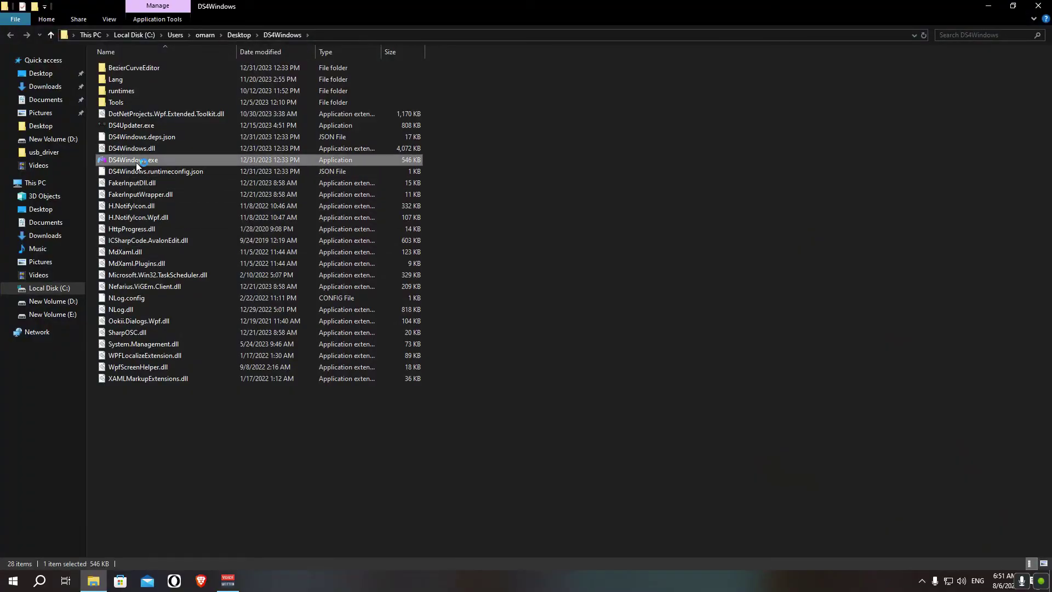
click(1037, 5)
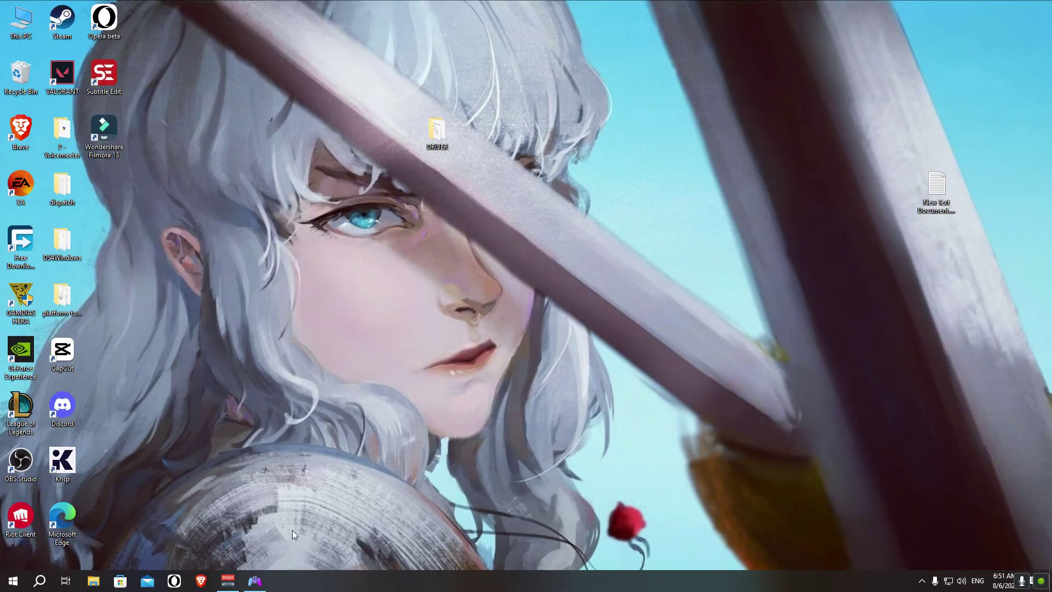
Step: Verify the Default profile's Controller Readings show 0 ms input delay, then minimise DS4Windows
click(255, 581)
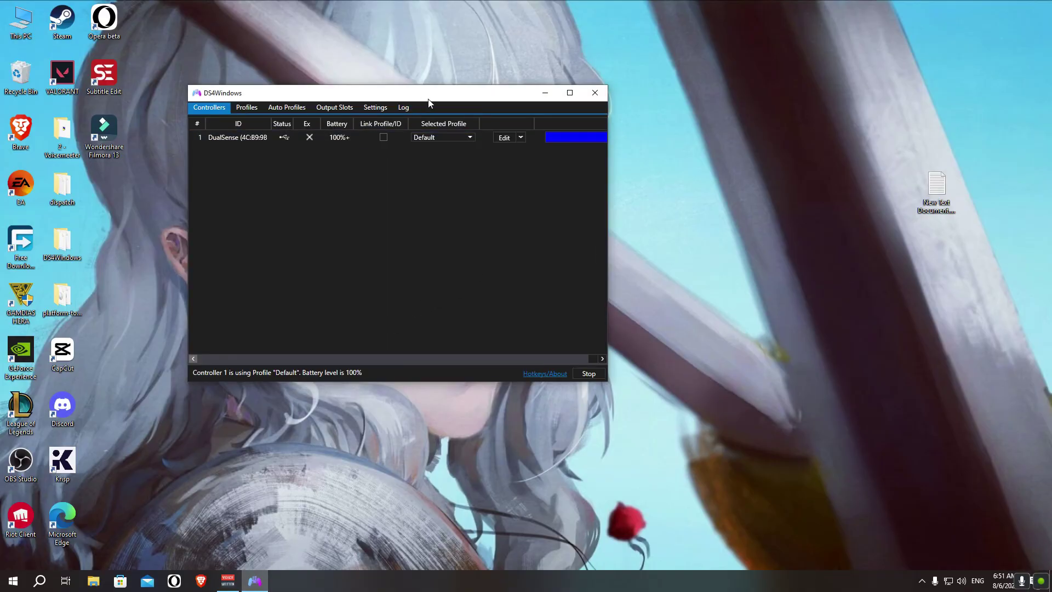
click(540, 154)
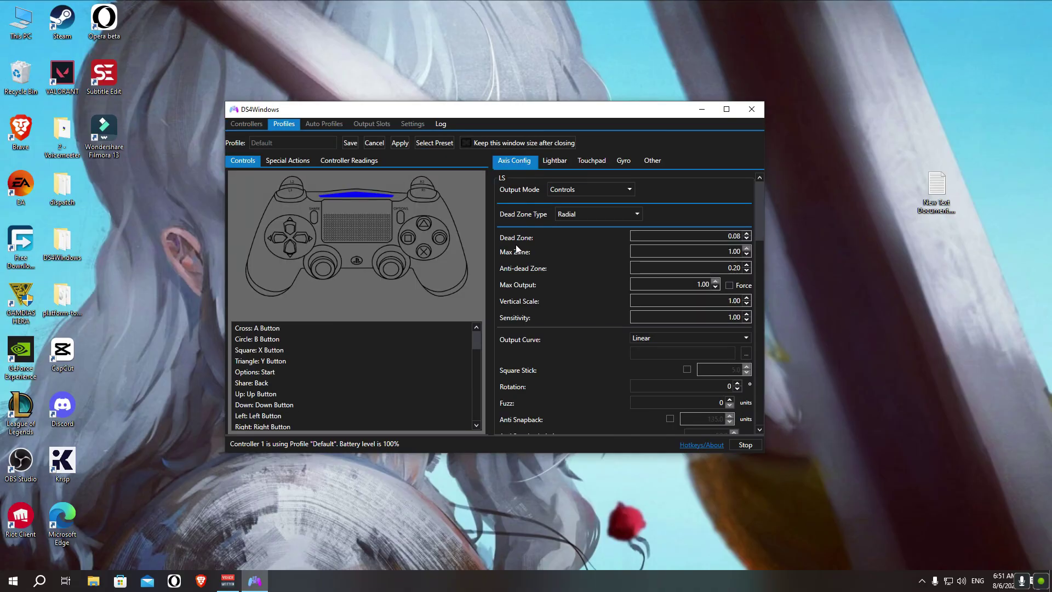
click(349, 160)
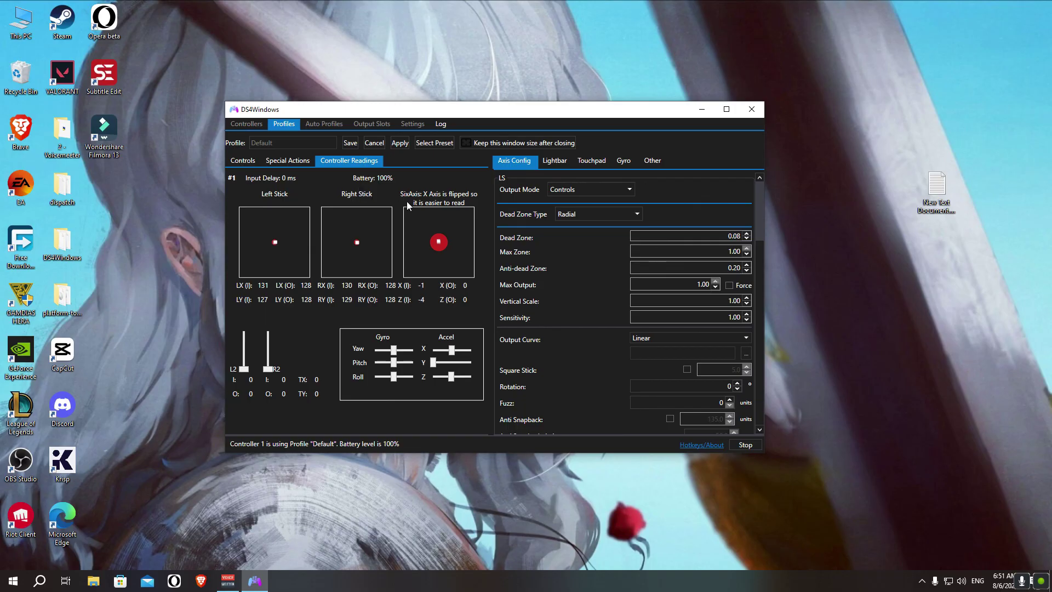
click(701, 109)
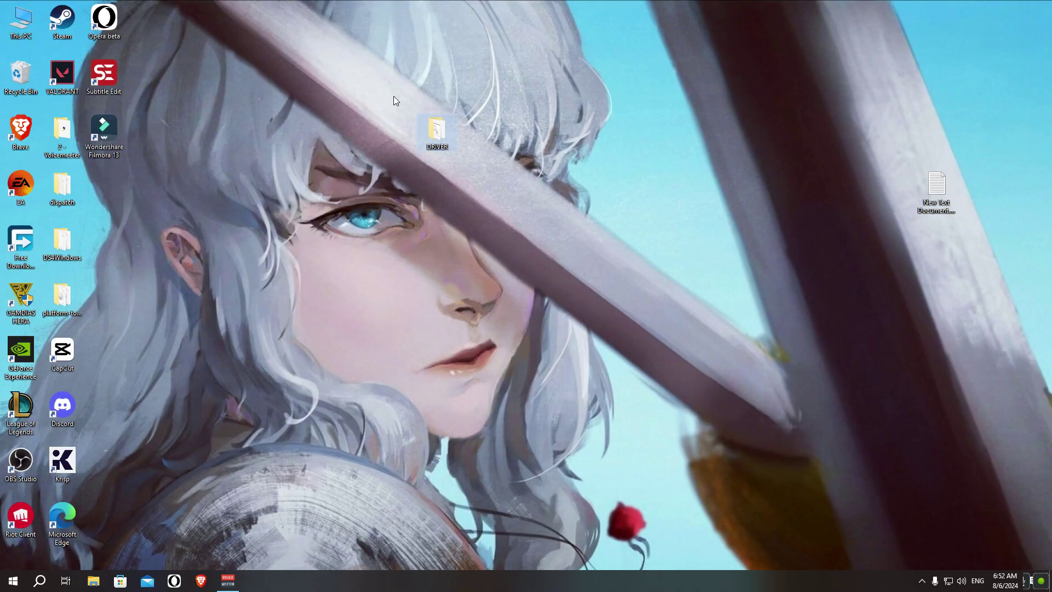
mouse_move(393, 97)
mouse_down()
mouse_move(496, 164)
mouse_move(404, 105)
mouse_up()
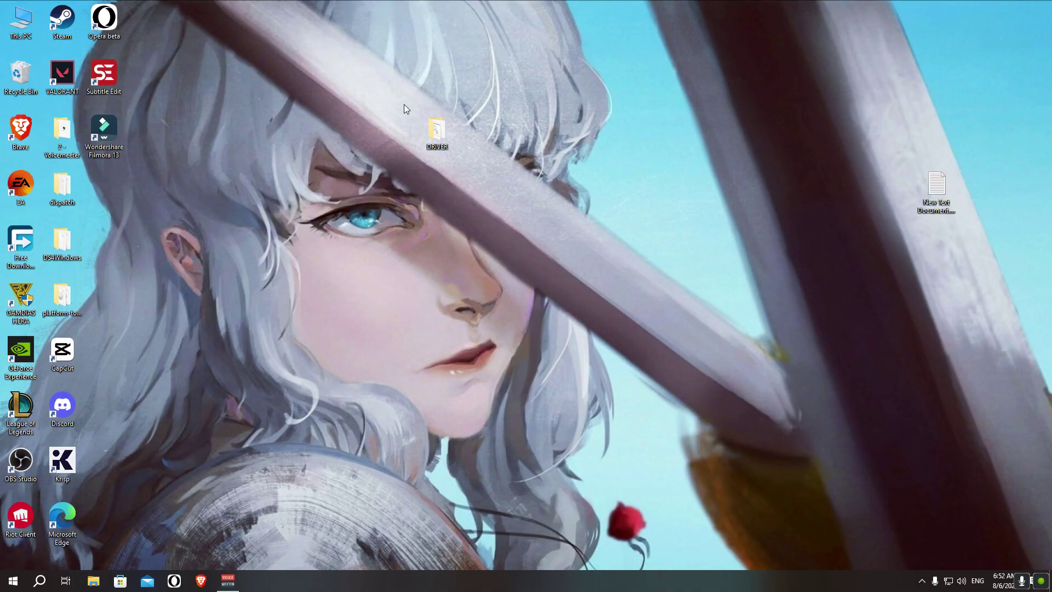